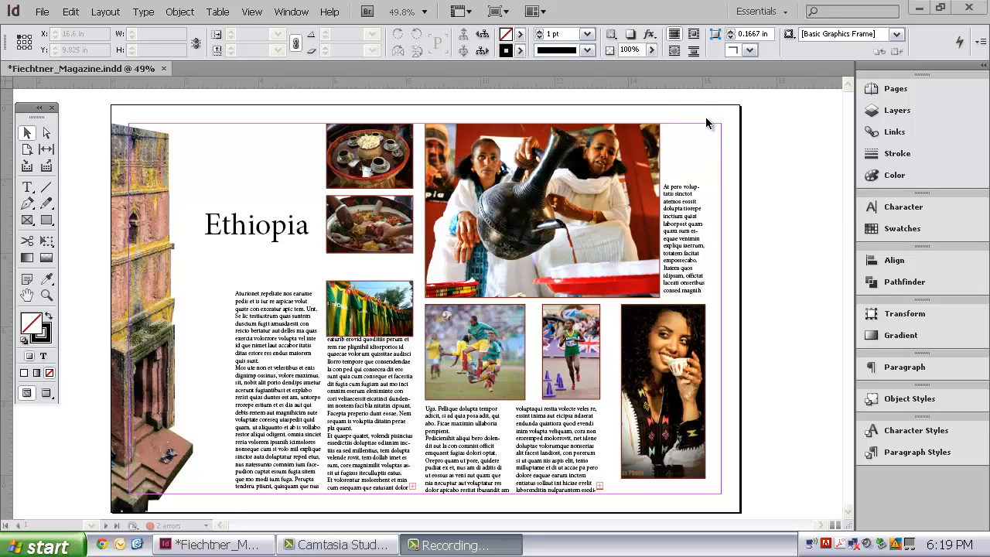
- Unlock all locked objects on the magazine spread and clear the selection
{"action": "left_click", "coordinate": [704, 144]}
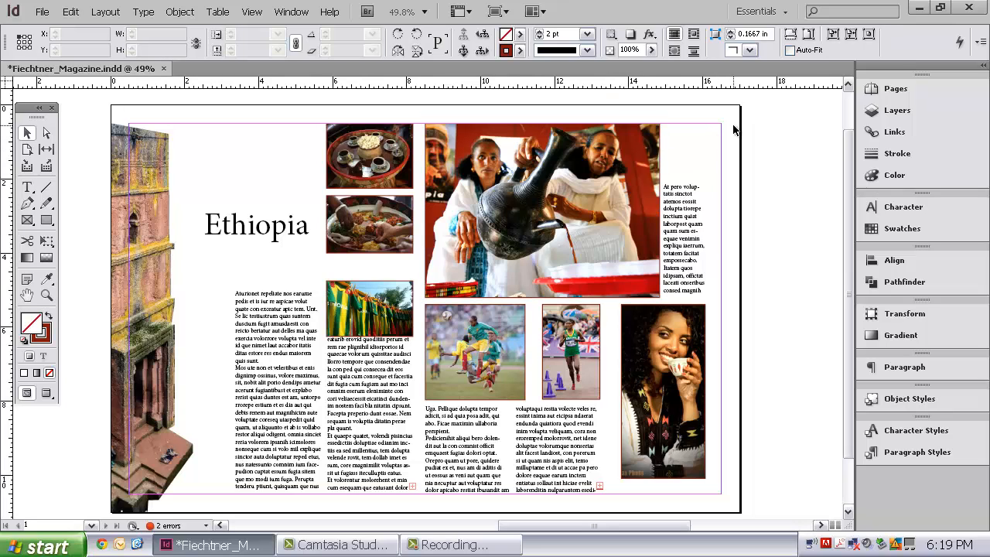
{"action": "left_click", "coordinate": [177, 13]}
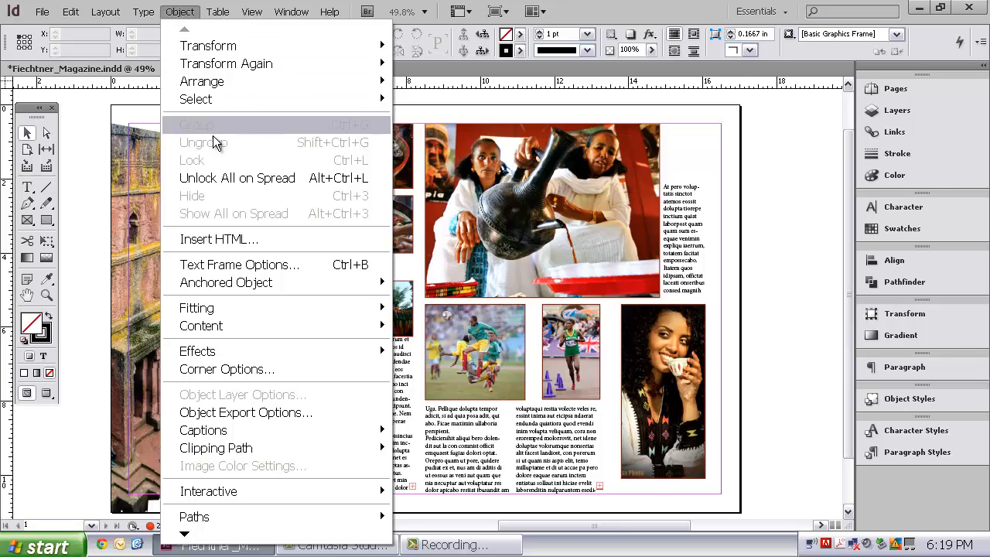
{"action": "left_click", "coordinate": [230, 178]}
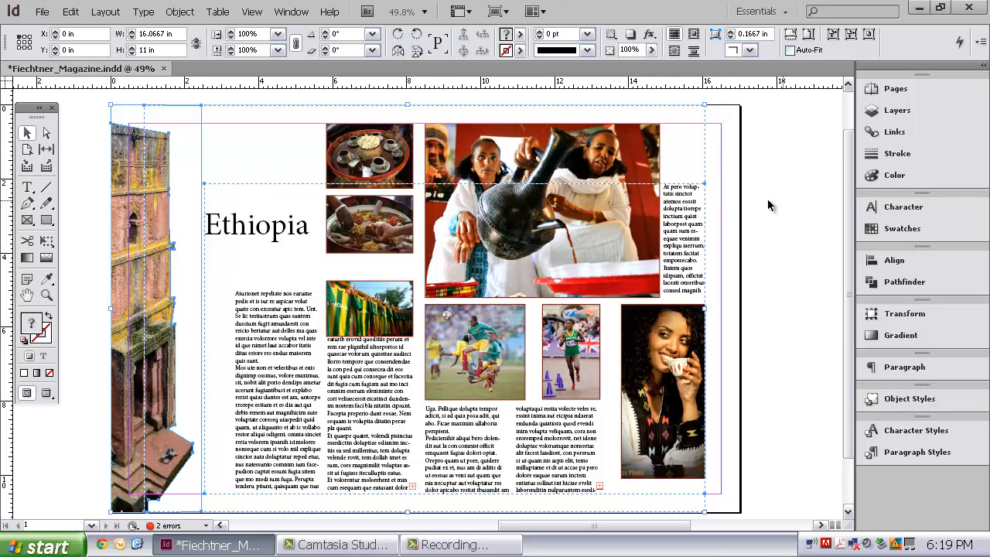
{"action": "left_click", "coordinate": [772, 160]}
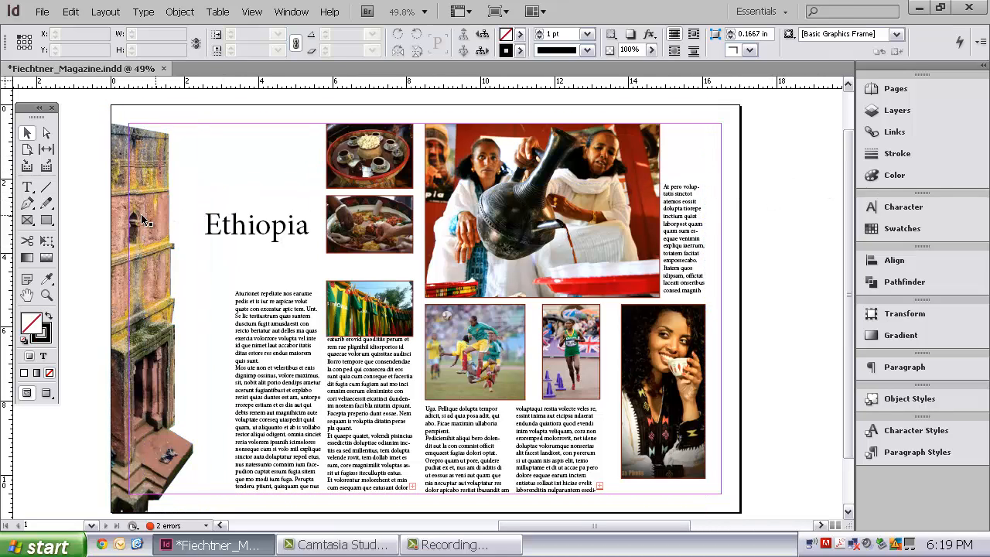
- Select the building image and all the photos on the spread and lock them in place
{"action": "left_click", "coordinate": [147, 221]}
{"action": "left_click", "coordinate": [368, 166], "text": "shift"}
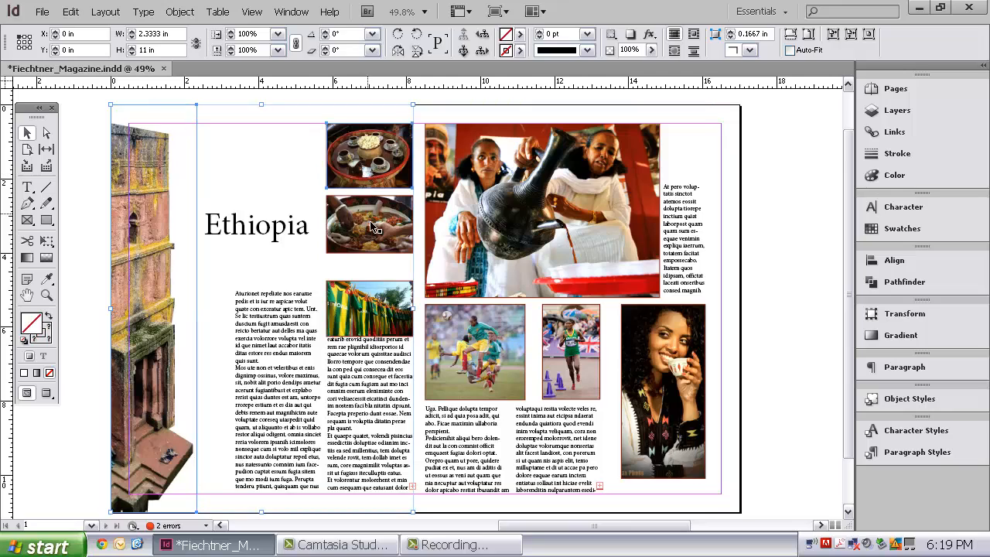
{"action": "left_click", "coordinate": [379, 224], "text": "shift"}
{"action": "left_click", "coordinate": [285, 225], "text": "shift"}
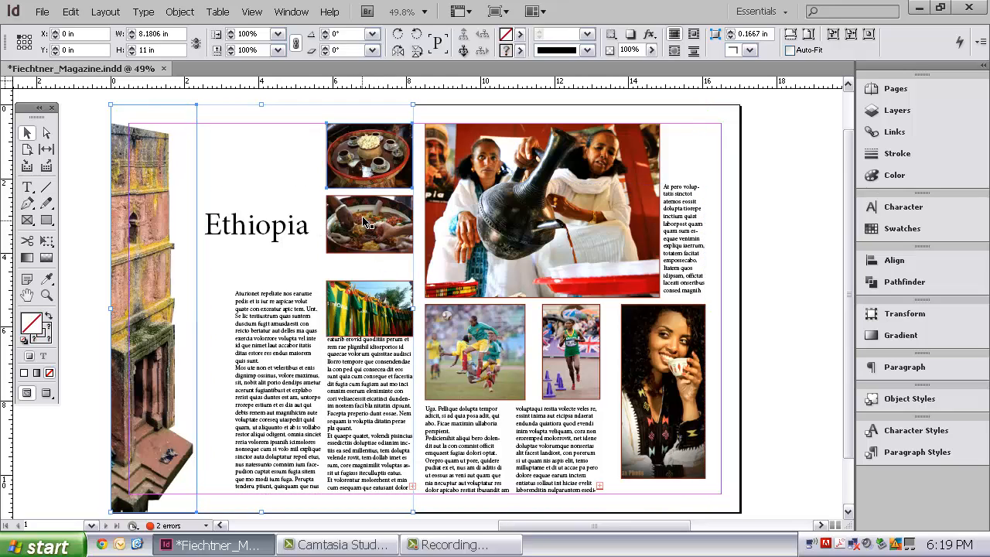
{"action": "left_click", "coordinate": [389, 297], "text": "shift"}
{"action": "left_click", "coordinate": [487, 339], "text": "shift"}
{"action": "left_click", "coordinate": [487, 338], "text": "shift"}
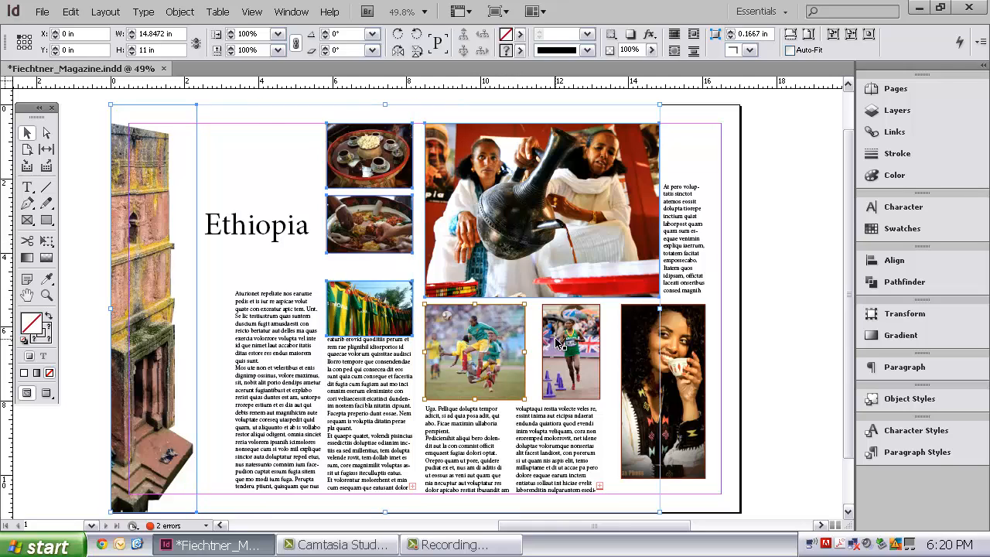
{"action": "left_click", "coordinate": [557, 345], "text": "shift"}
{"action": "left_click", "coordinate": [642, 362], "text": "shift"}
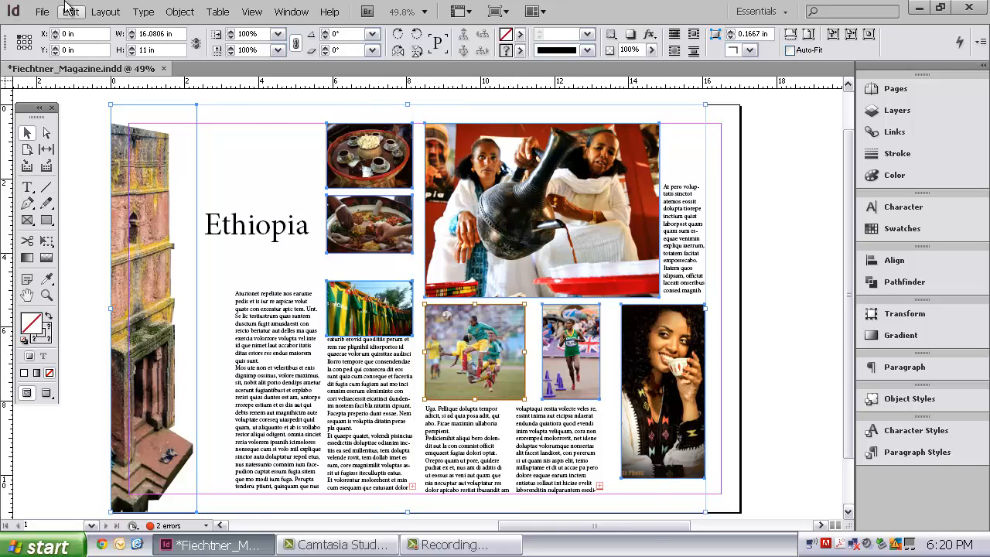
{"action": "left_click", "coordinate": [181, 14]}
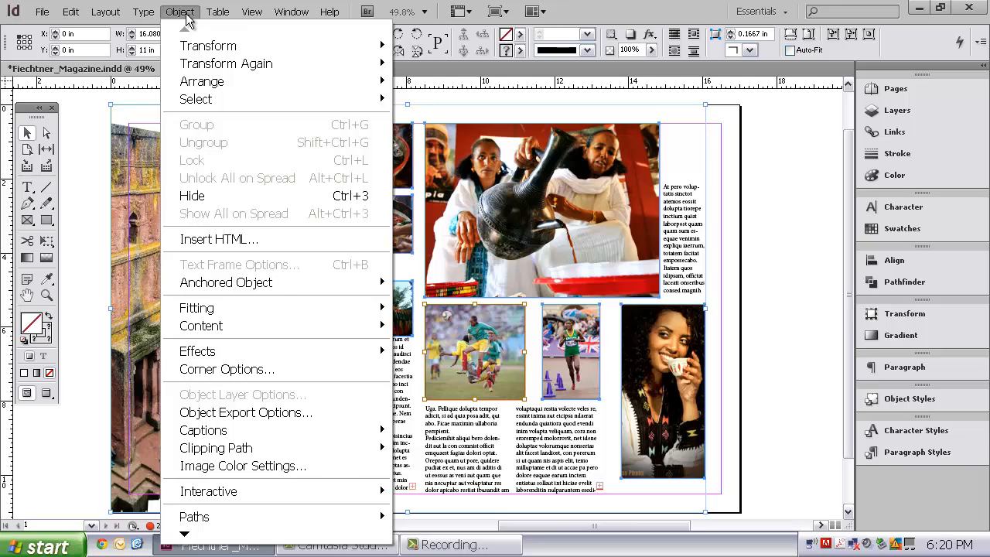
{"action": "left_click", "coordinate": [186, 15]}
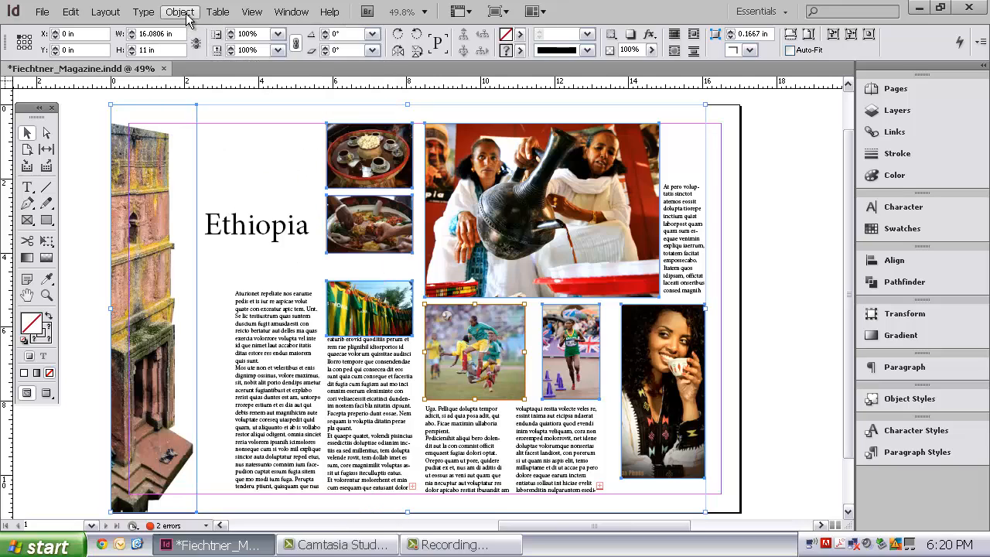
{"action": "left_click", "coordinate": [507, 338], "text": "shift"}
{"action": "left_click", "coordinate": [509, 331], "text": "shift"}
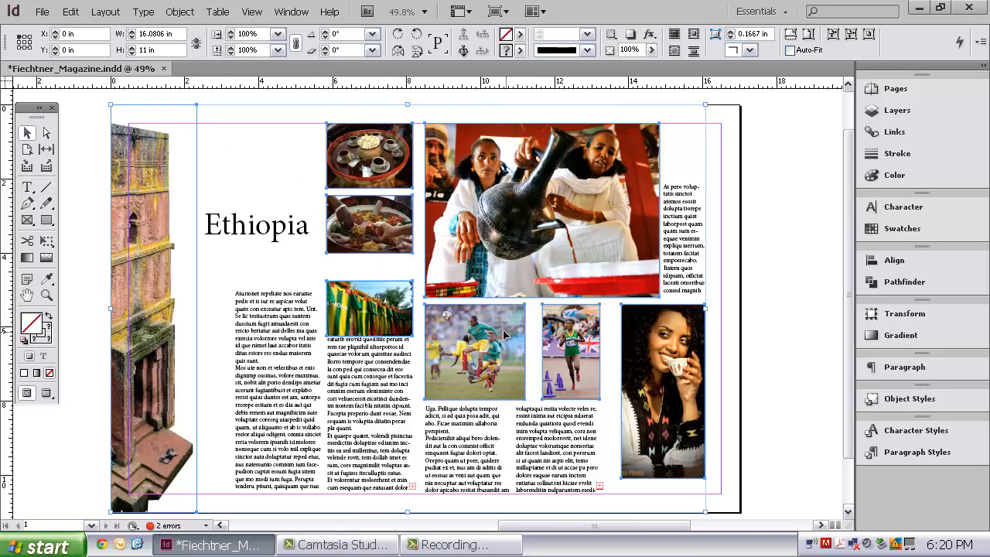
{"action": "right_click", "coordinate": [501, 328]}
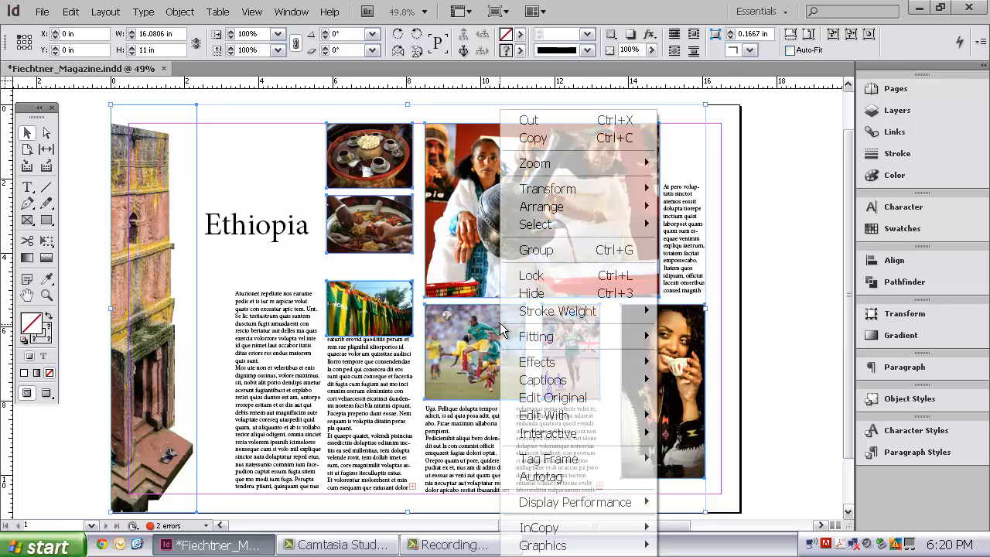
{"action": "left_click", "coordinate": [546, 278]}
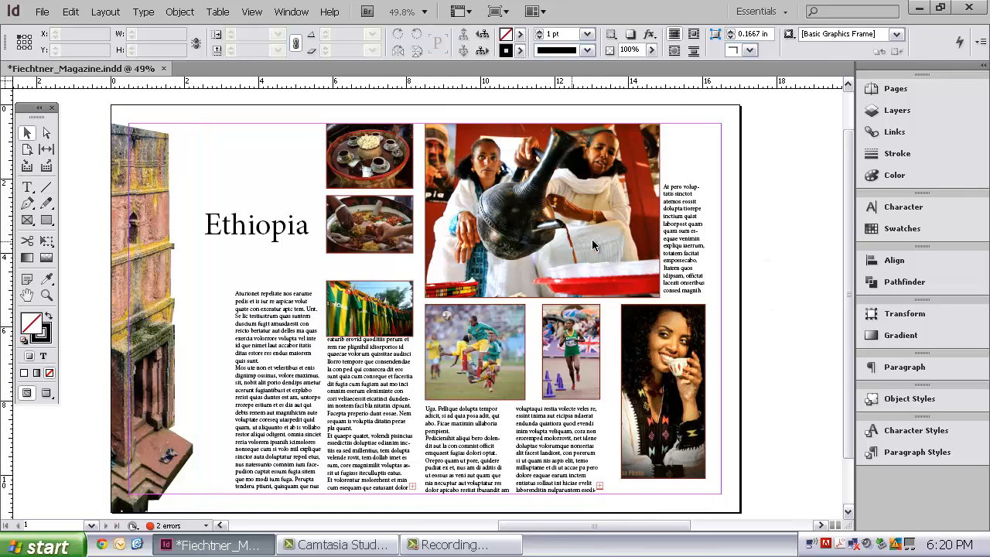
- Ungroup the grouped title and body text frames, leaving nothing selected
{"action": "left_click", "coordinate": [683, 231]}
{"action": "right_click", "coordinate": [683, 229]}
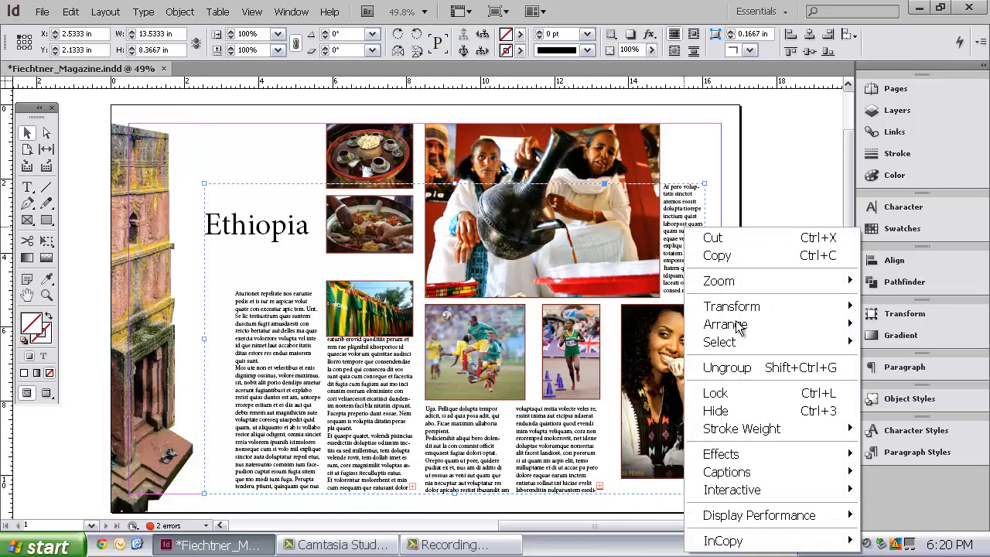
{"action": "left_click", "coordinate": [745, 367]}
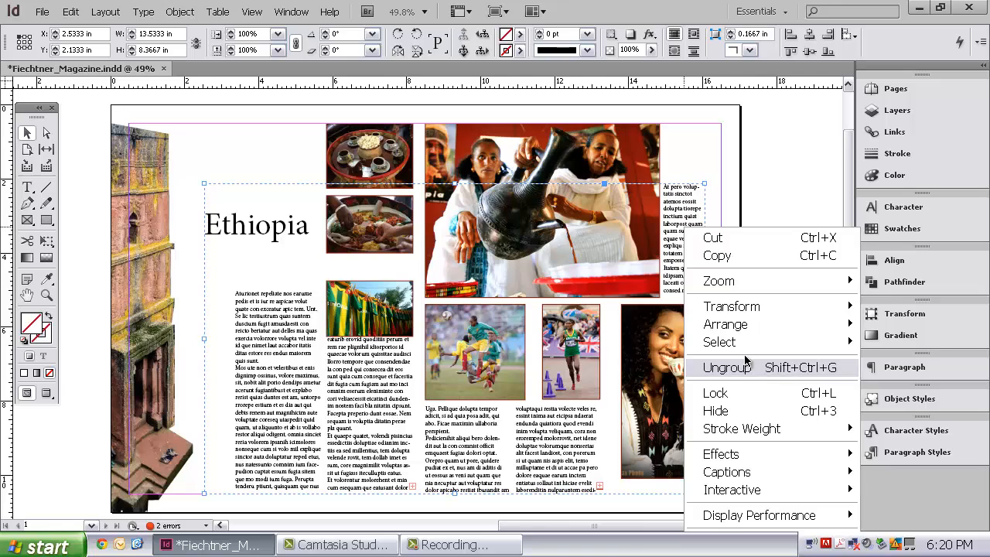
{"action": "left_click", "coordinate": [791, 194]}
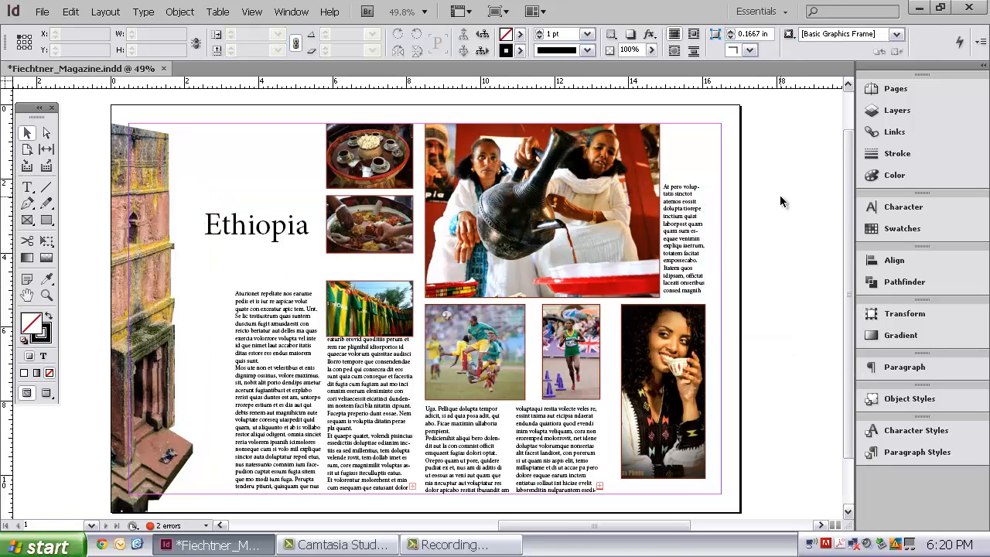
- Set the text in the two-column frame below the Ethiopia title to AHJ Avalon Regular at 14 pt
{"action": "left_click", "coordinate": [302, 402]}
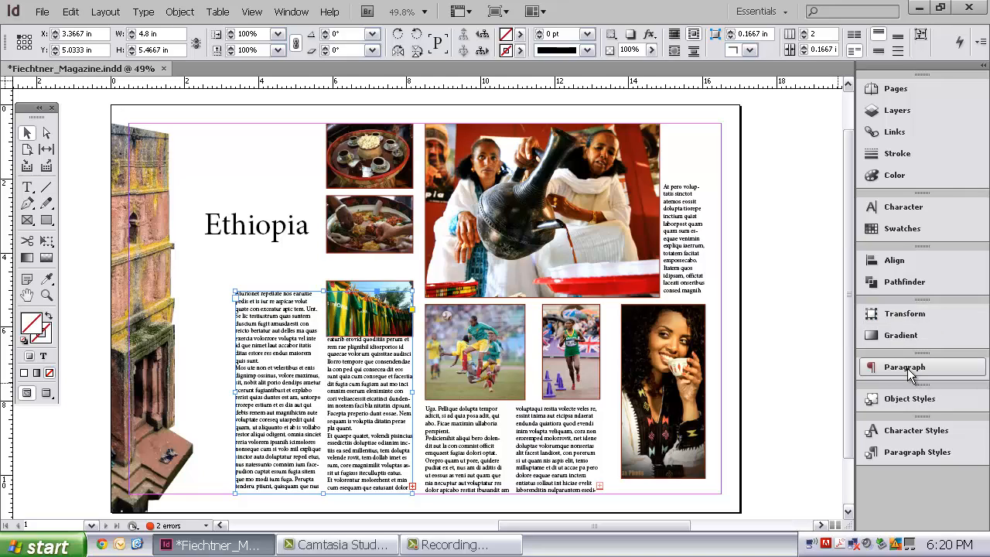
{"action": "left_click", "coordinate": [915, 204]}
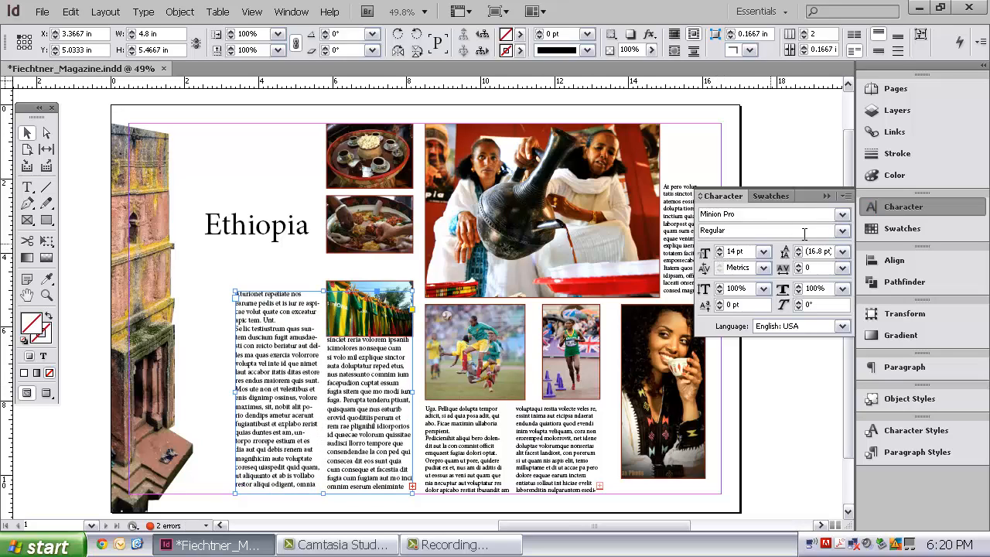
{"action": "left_click", "coordinate": [849, 217]}
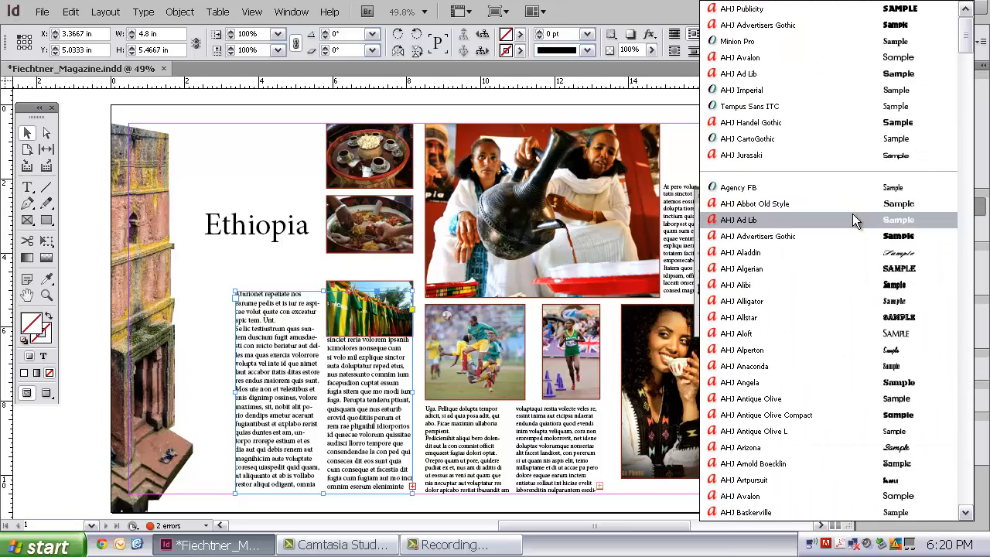
{"action": "scroll", "coordinate": [898, 305], "scroll_direction": "down", "scroll_amount": 3}
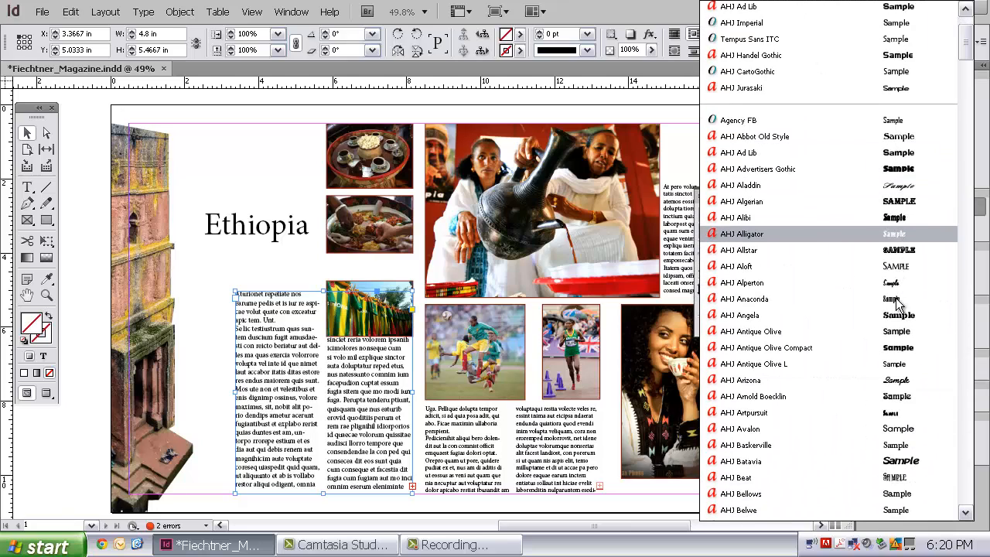
{"action": "scroll", "coordinate": [897, 301], "scroll_direction": "down", "scroll_amount": 3}
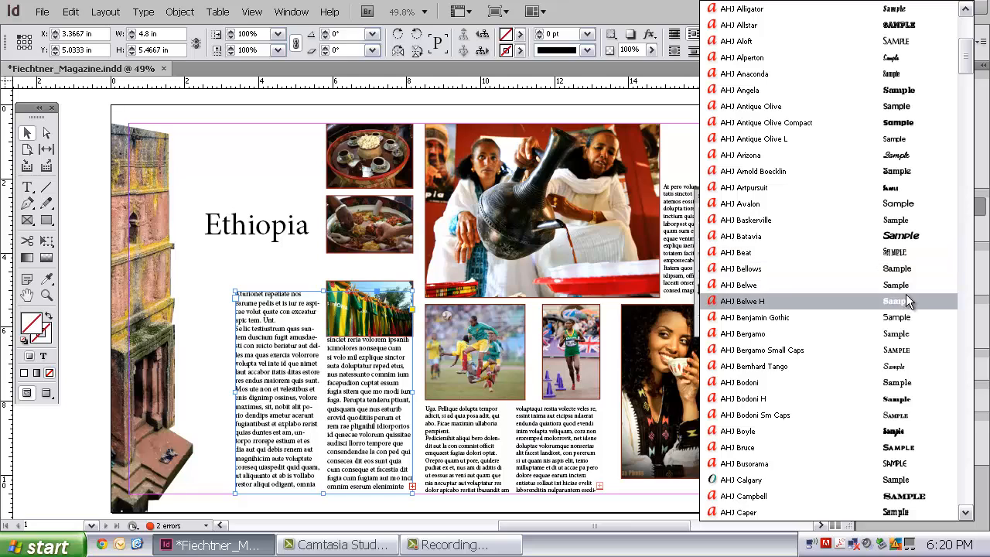
{"action": "left_click", "coordinate": [892, 204]}
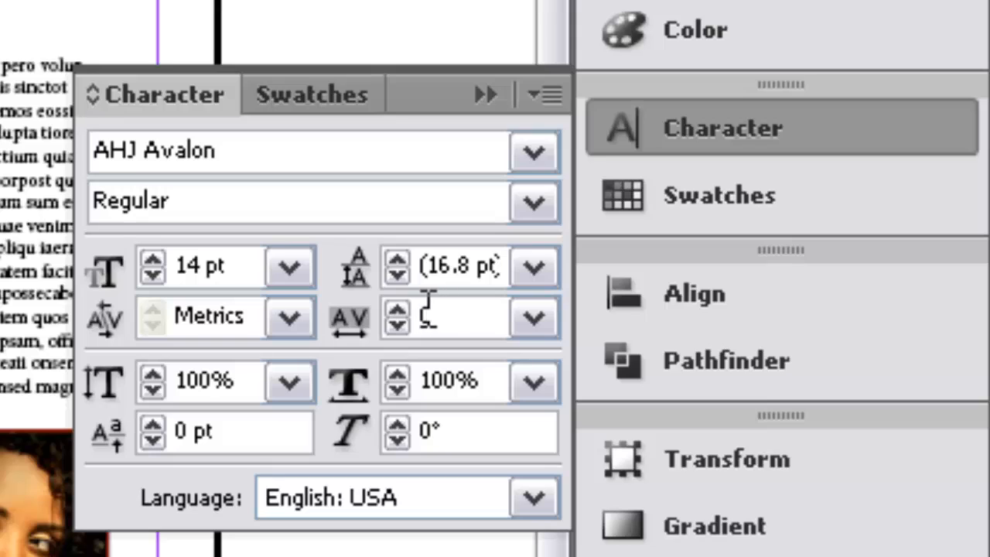
- Set the tracking of the two-column frame's text to 30
{"action": "double_click", "coordinate": [428, 309]}
{"action": "type", "text": "-9"}
{"action": "left_click", "coordinate": [397, 308]}
{"action": "left_click", "coordinate": [396, 310]}
{"action": "left_click", "coordinate": [396, 309]}
{"action": "left_click", "coordinate": [396, 309]}
{"action": "left_click", "coordinate": [397, 310]}
{"action": "left_click", "coordinate": [399, 326]}
- Try several leading values for the two-column frame's text and settle on 16 pt
{"action": "left_click", "coordinate": [396, 259]}
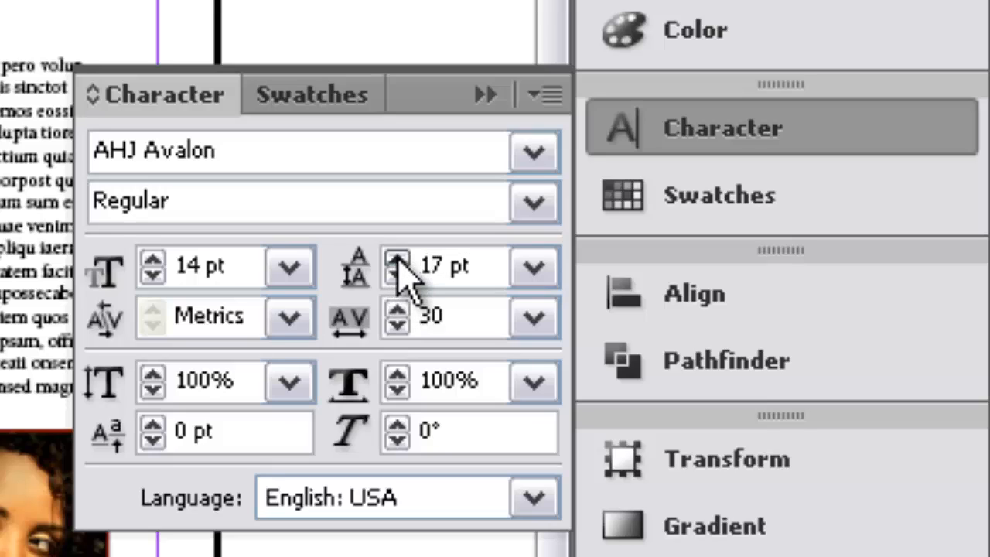
{"action": "left_click", "coordinate": [396, 259]}
{"action": "left_click", "coordinate": [397, 258]}
{"action": "left_click", "coordinate": [400, 280]}
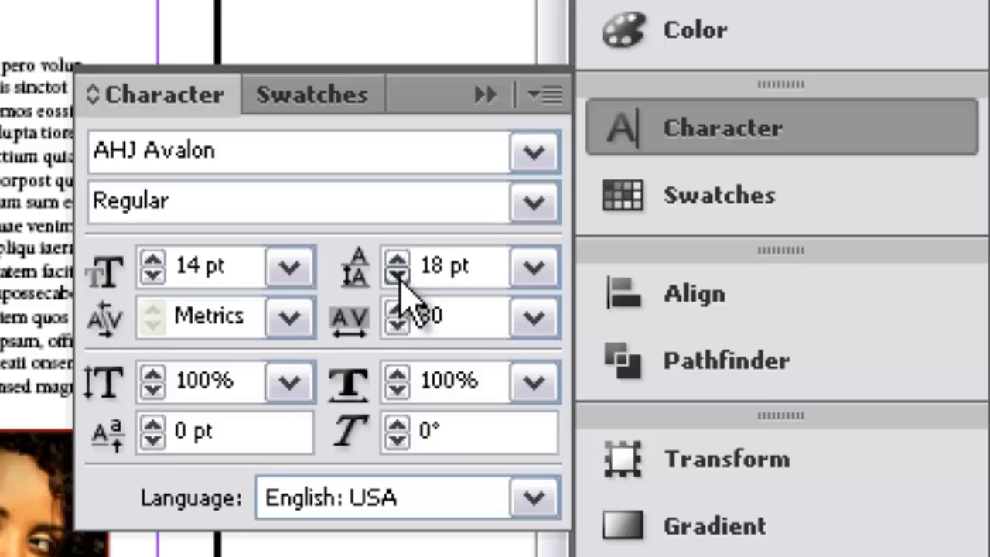
{"action": "left_click", "coordinate": [399, 280]}
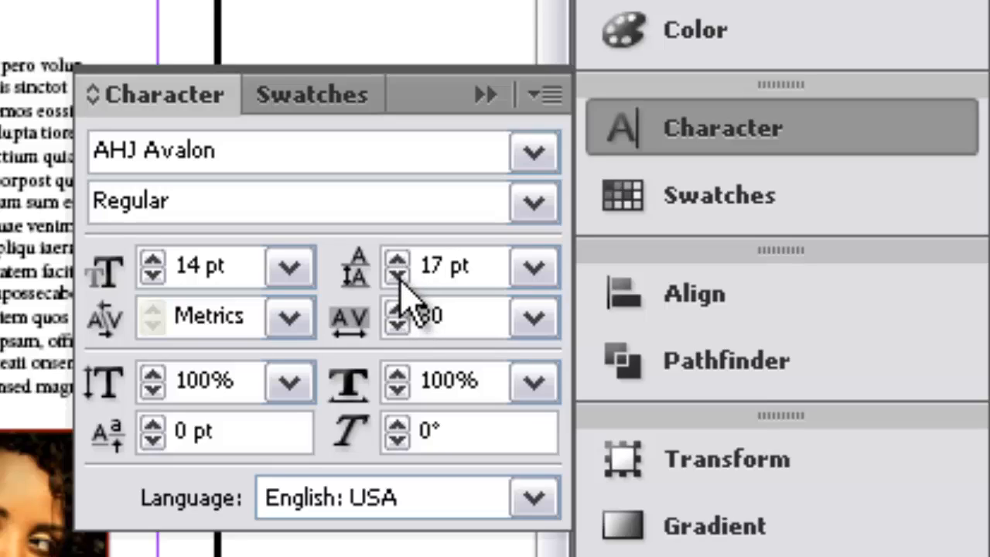
{"action": "left_click", "coordinate": [399, 280]}
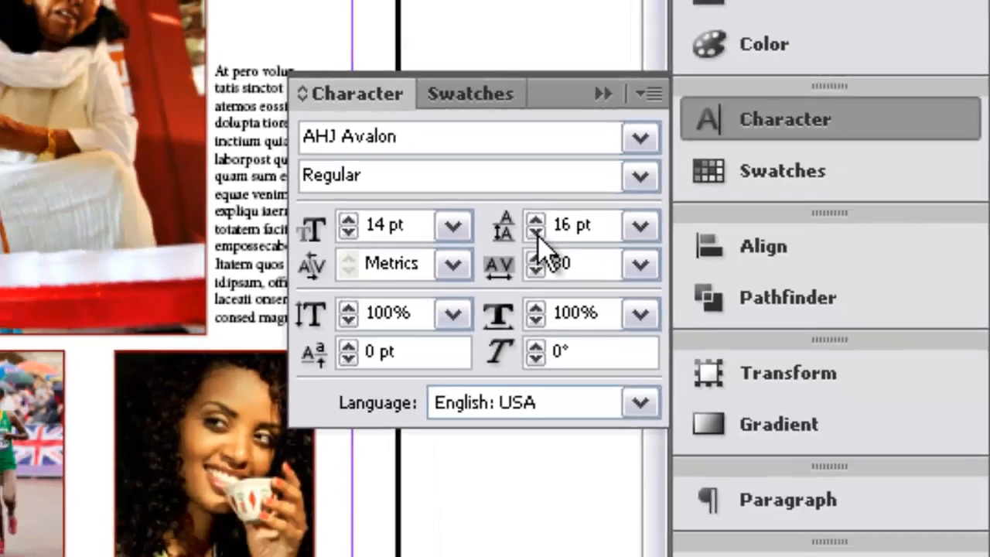
{"action": "left_click", "coordinate": [399, 277]}
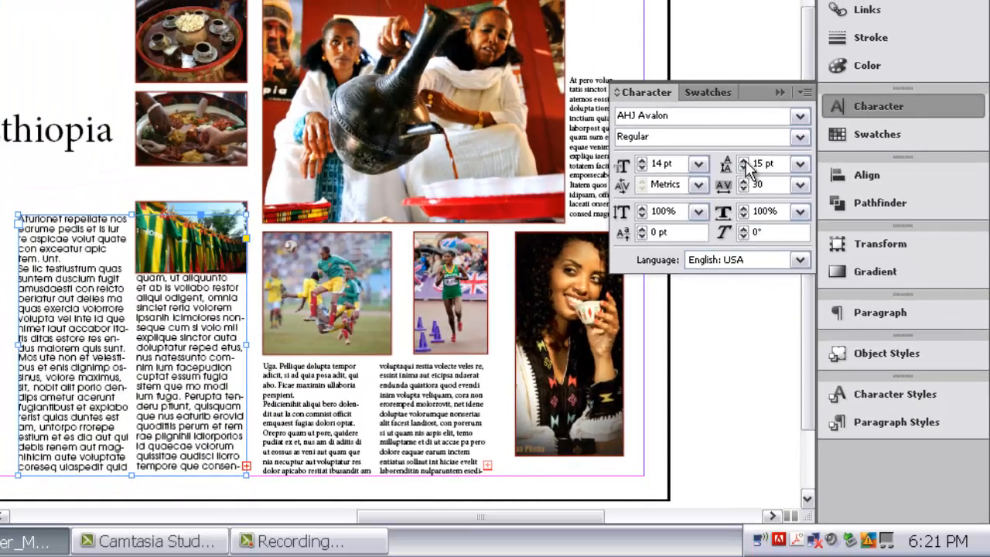
{"action": "left_click", "coordinate": [744, 160]}
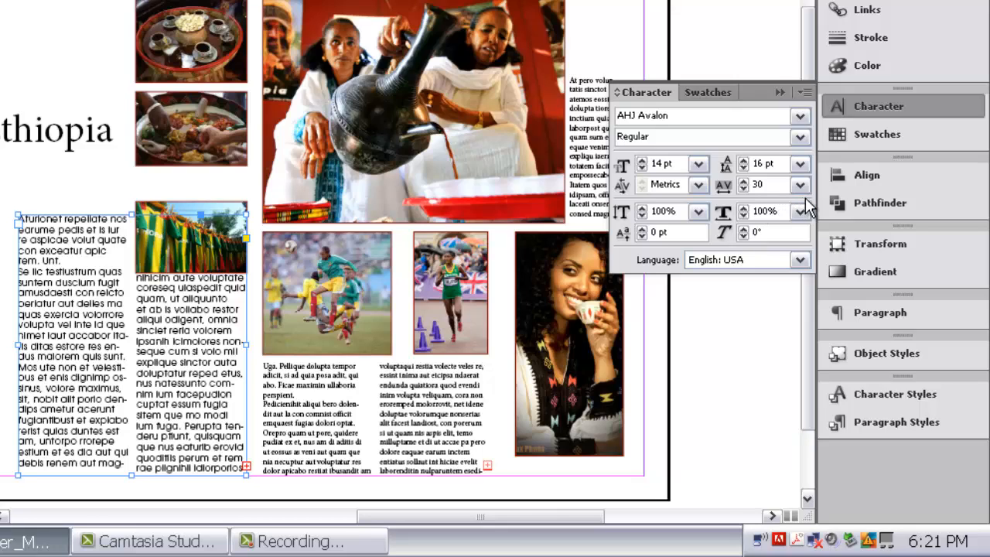
- Collapse the Character panel and regroup the Paragraph panel between Character and Swatches
{"action": "left_click", "coordinate": [826, 101]}
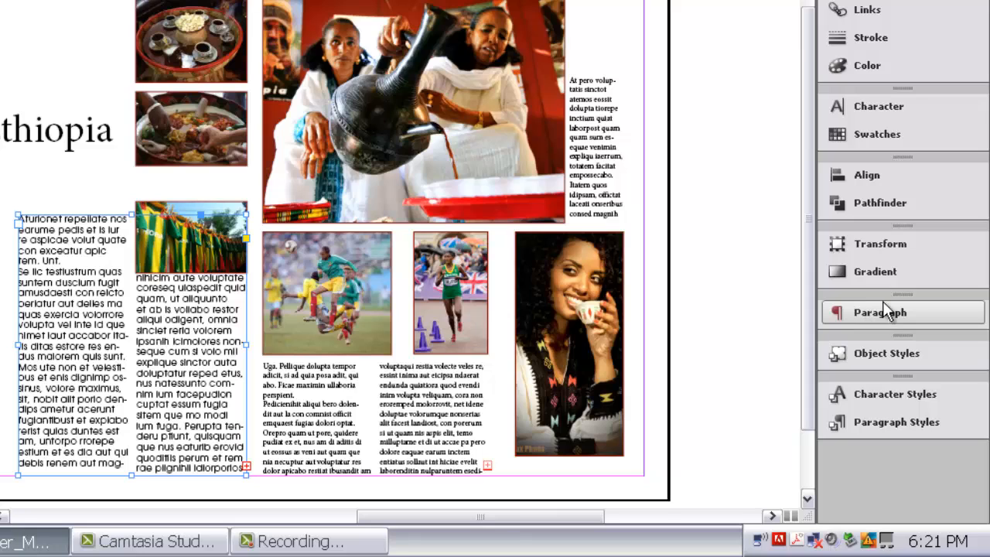
{"action": "left_click_drag", "start_coordinate": [889, 298], "coordinate": [885, 118]}
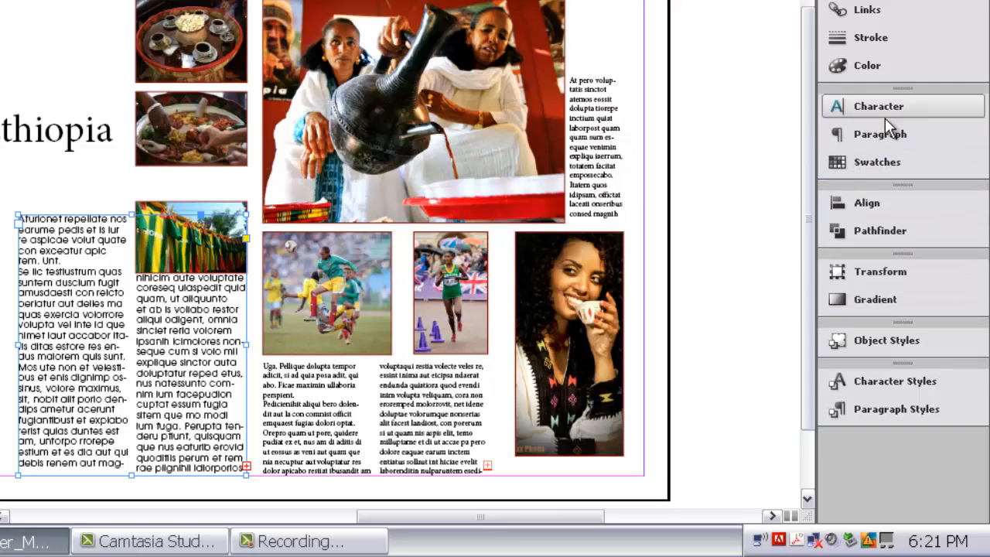
- Justify all lines of the two-column frame's text and turn off hyphenation
{"action": "left_click", "coordinate": [882, 134]}
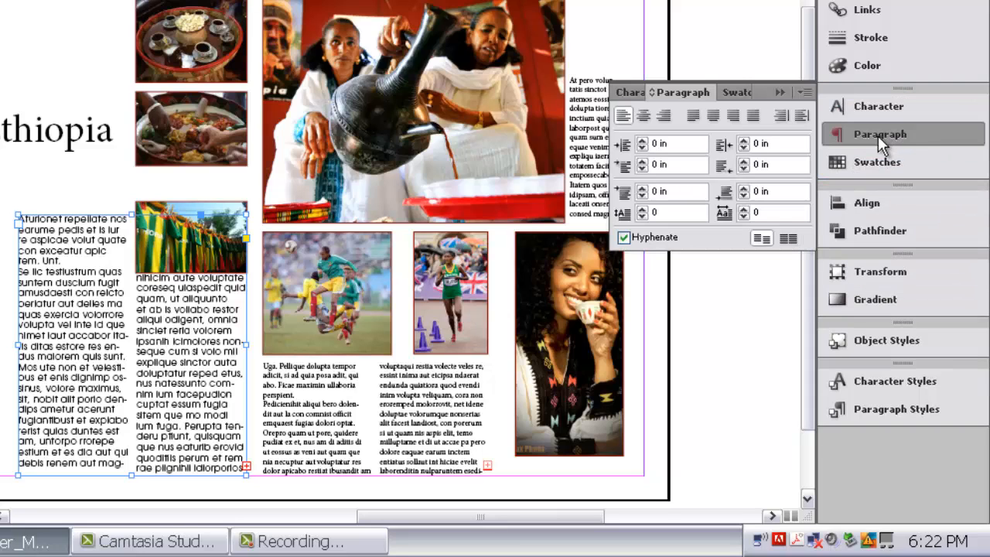
{"action": "left_click", "coordinate": [753, 116]}
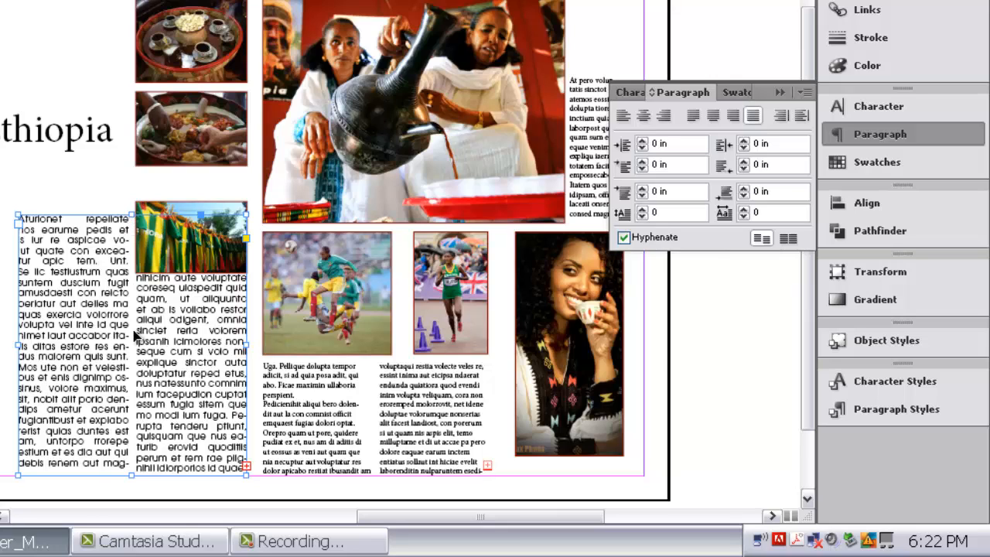
{"action": "left_click", "coordinate": [624, 238]}
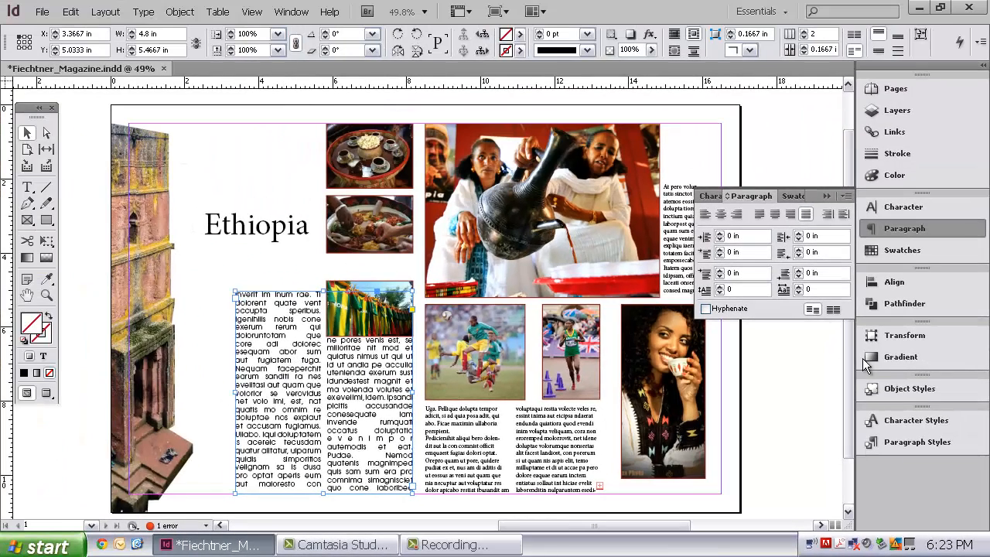
- Create a new paragraph style from the two-column frame's formatting and rename it with the person's first name
{"action": "left_click", "coordinate": [904, 442]}
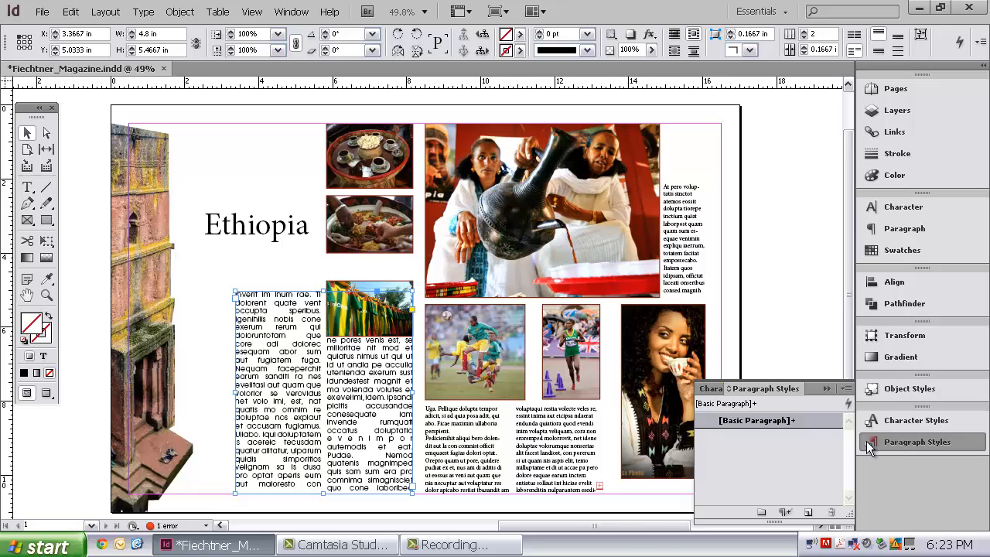
{"action": "left_click", "coordinate": [808, 514]}
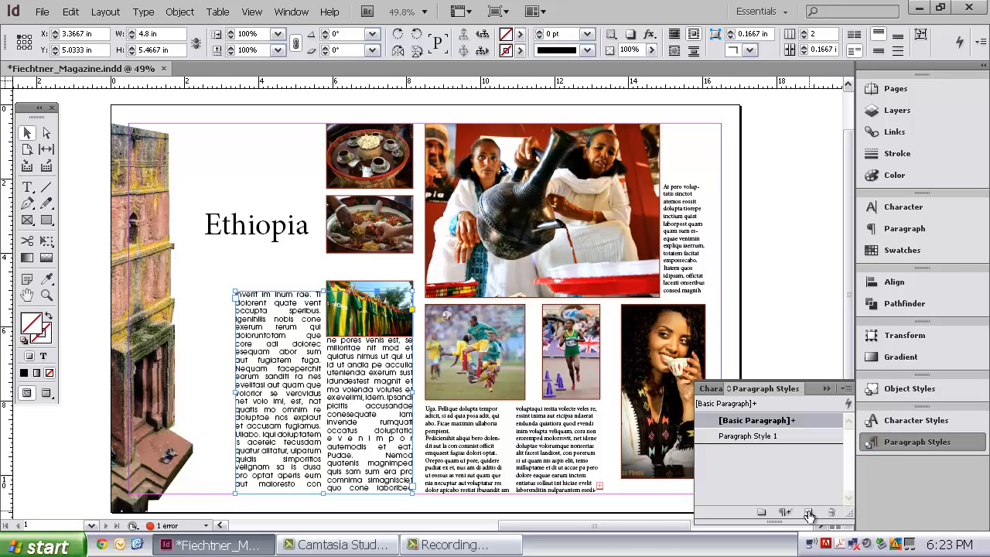
{"action": "left_click", "coordinate": [779, 435]}
{"action": "left_click", "coordinate": [776, 437]}
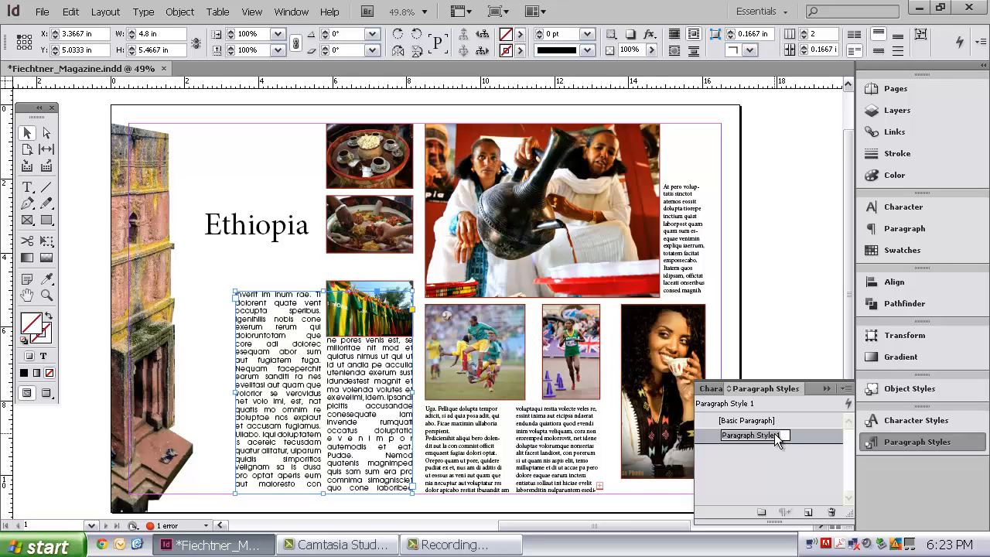
{"action": "type", "text": "Mandy"}
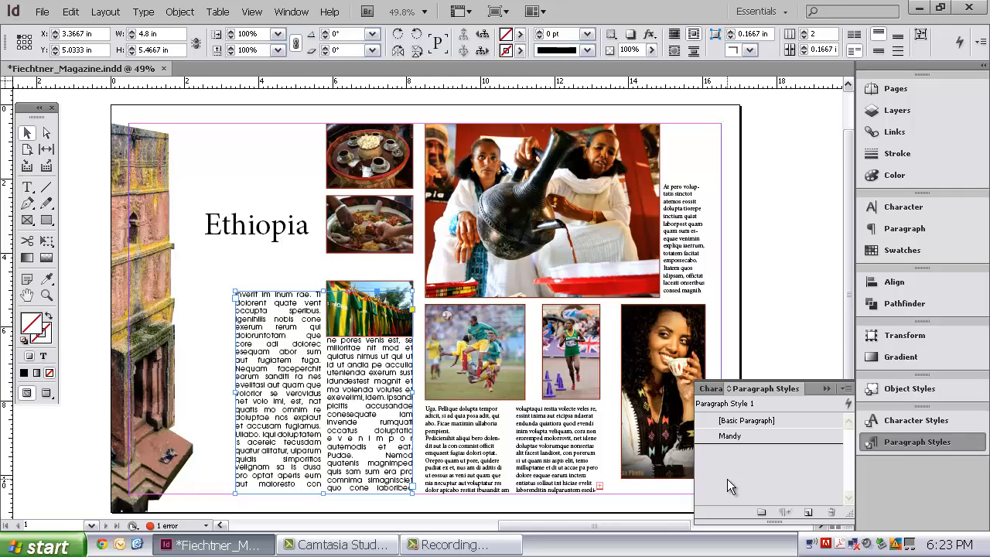
- Apply the saved custom paragraph style to both right-page text frames, then collapse the styles list and deselect the frames
{"action": "left_click", "coordinate": [533, 438]}
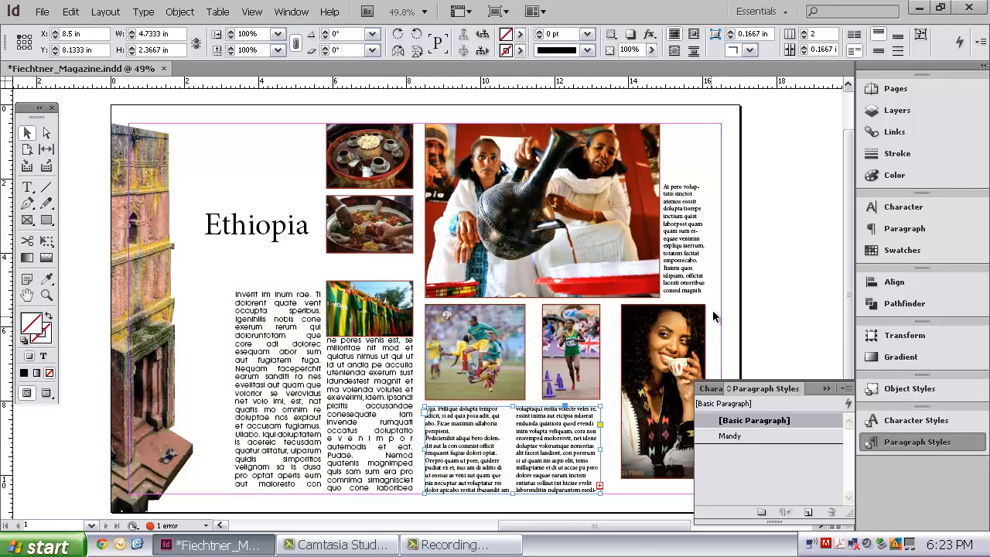
{"action": "left_click", "coordinate": [683, 256]}
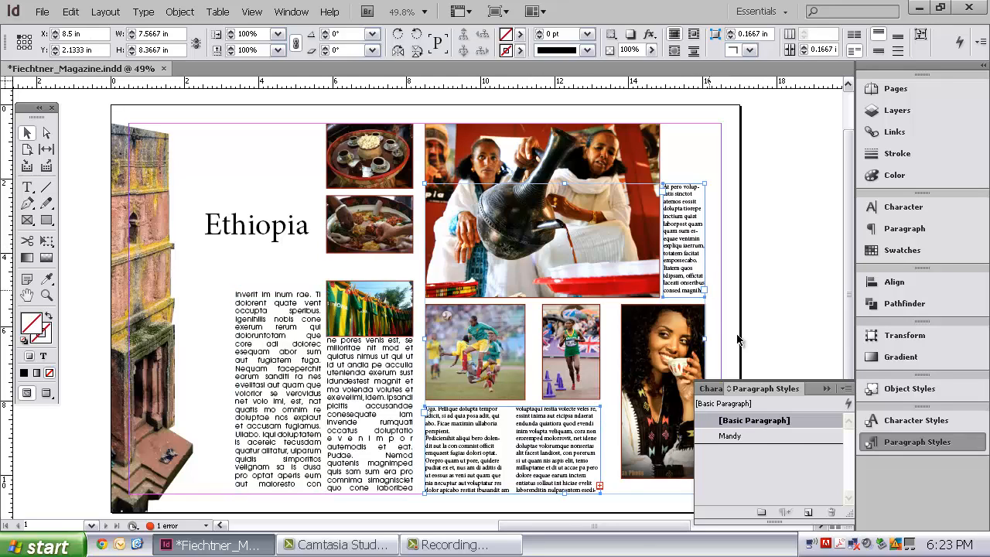
{"action": "left_click", "coordinate": [741, 436]}
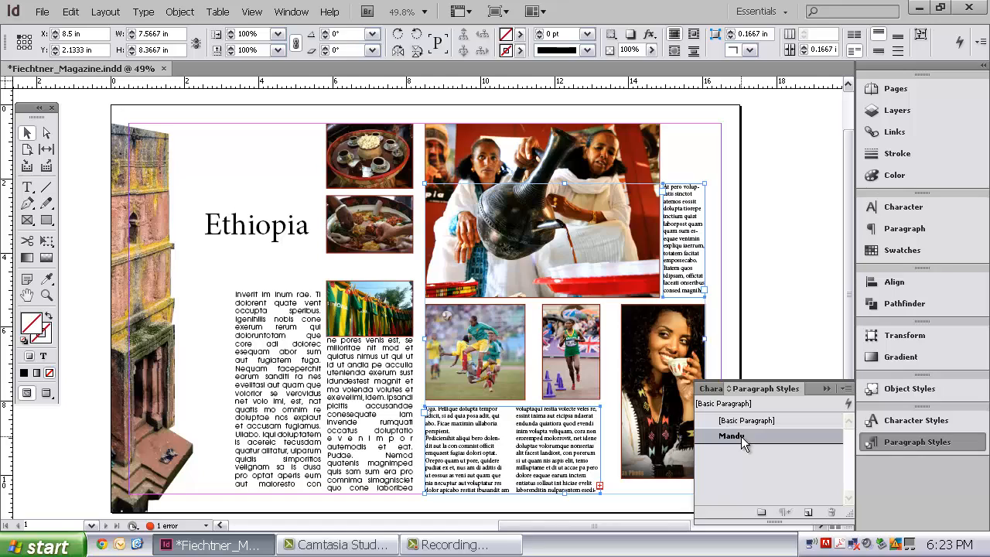
{"action": "left_click", "coordinate": [830, 388]}
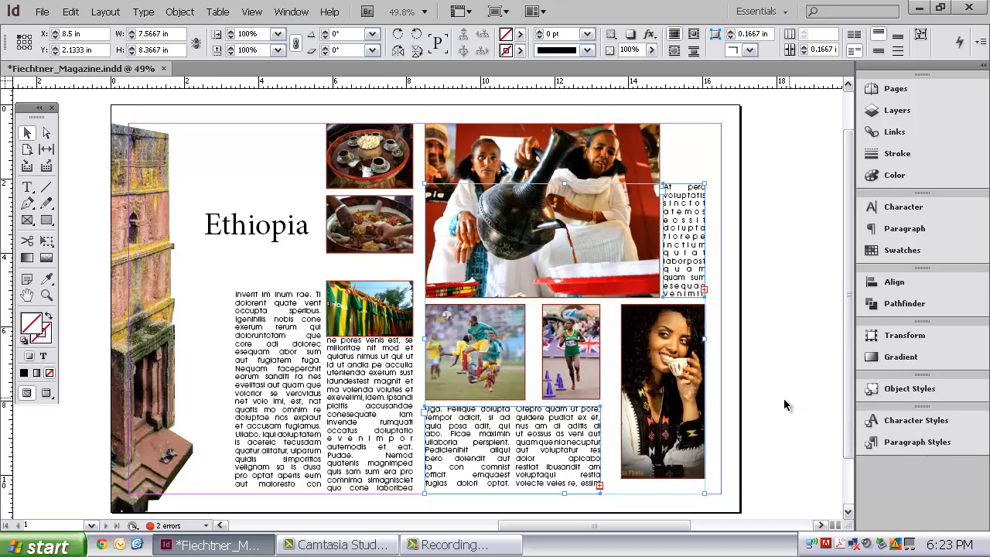
{"action": "left_click", "coordinate": [762, 402]}
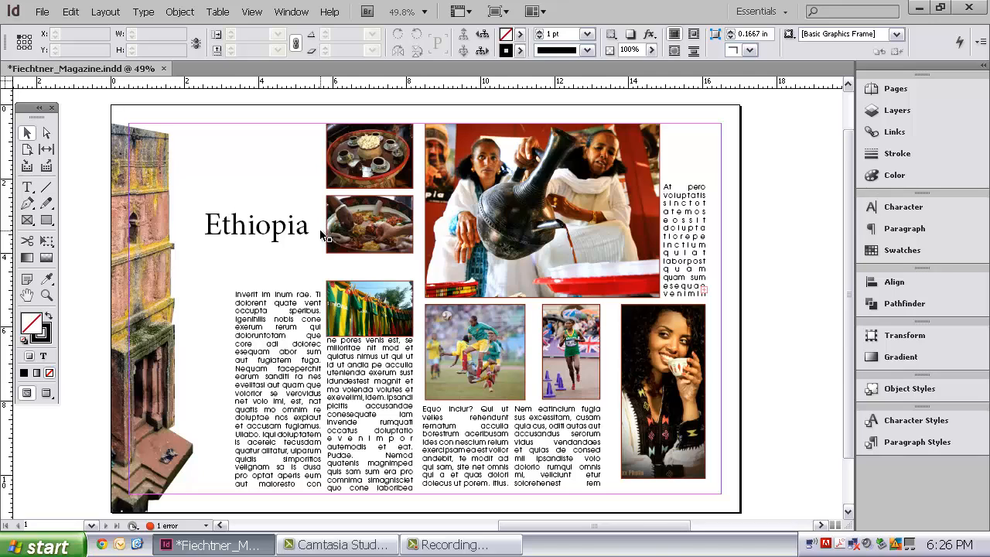
- Fit the Ethiopia title's frame to its content, then resize it to about 3.15 by 0.78 in
{"action": "left_click", "coordinate": [240, 232]}
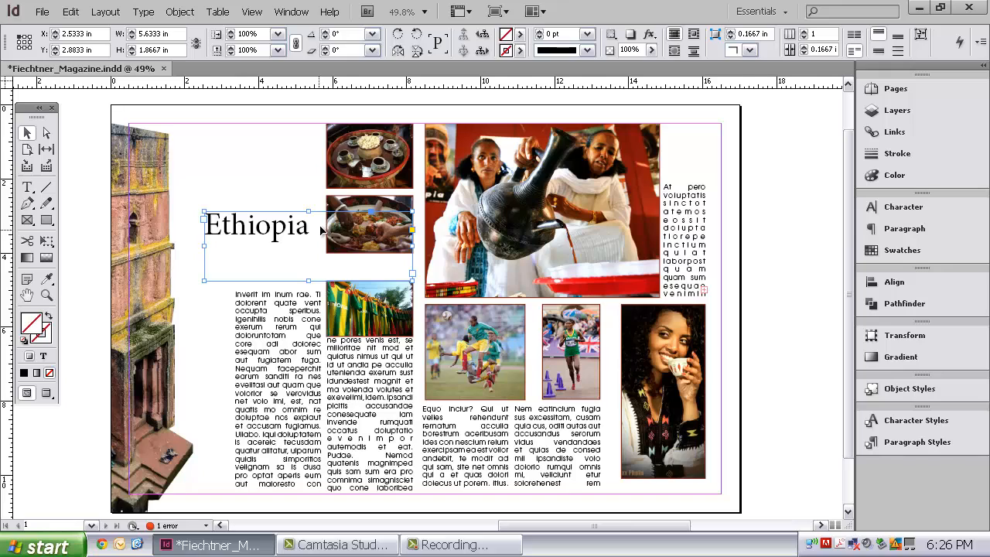
{"action": "right_click", "coordinate": [258, 226]}
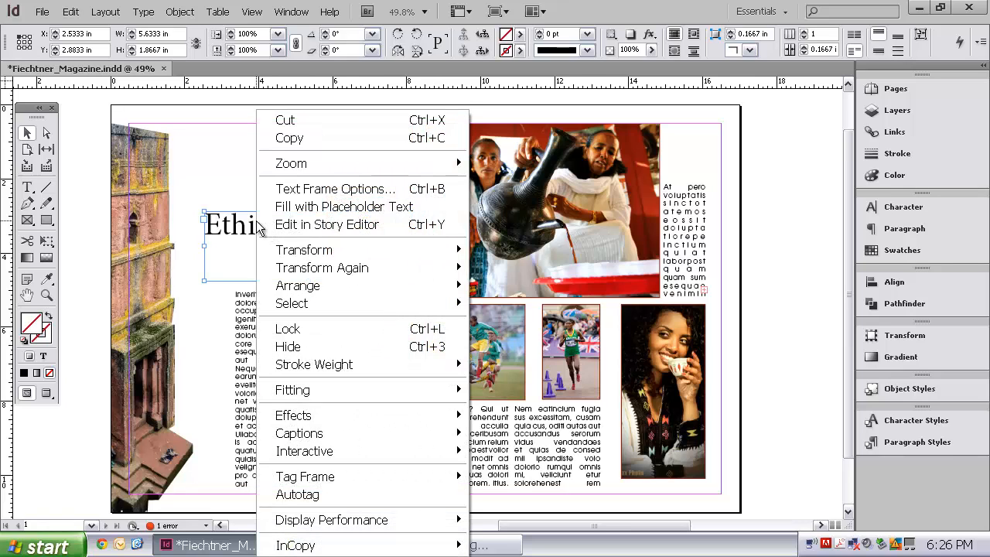
{"action": "mouse_move", "coordinate": [376, 383]}
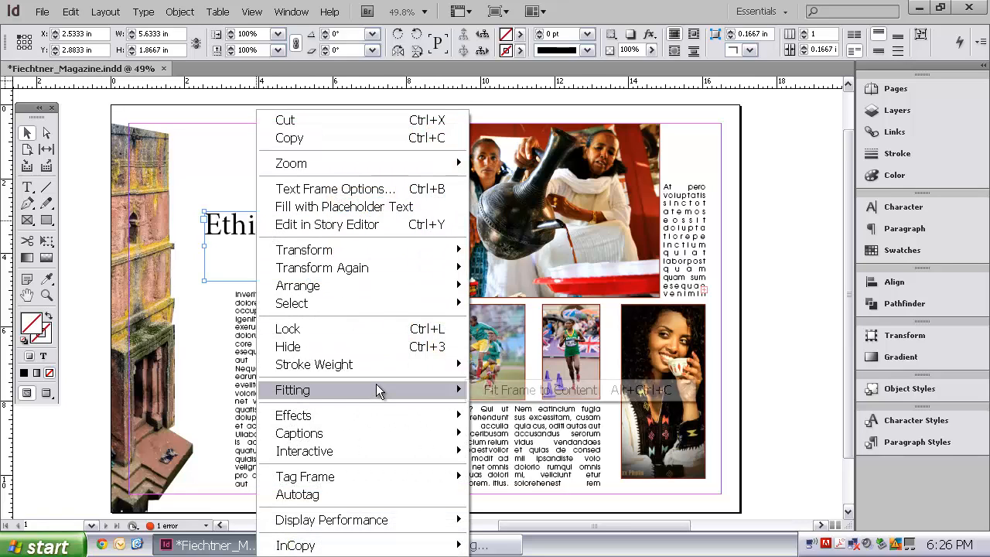
{"action": "left_click", "coordinate": [531, 390]}
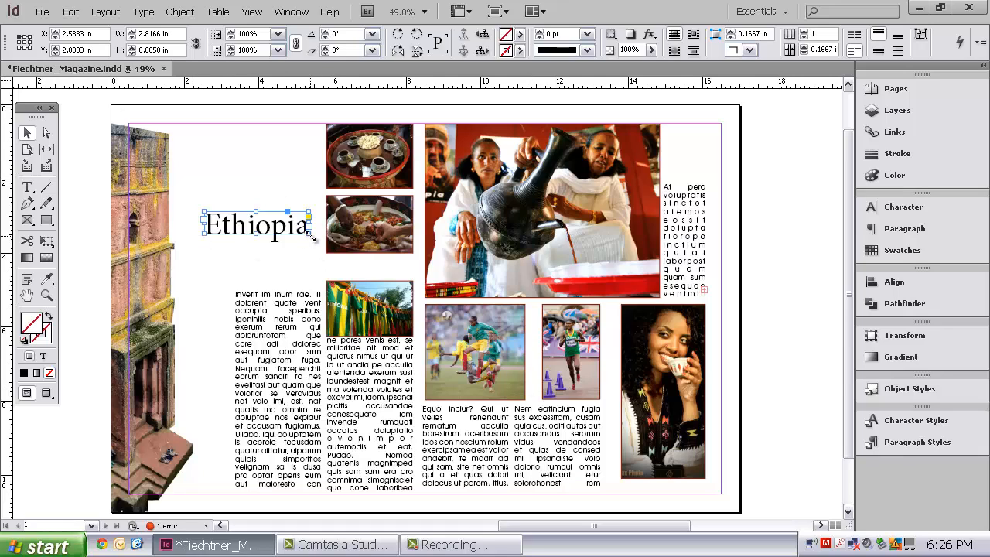
{"action": "left_click_drag", "start_coordinate": [311, 236], "coordinate": [264, 239]}
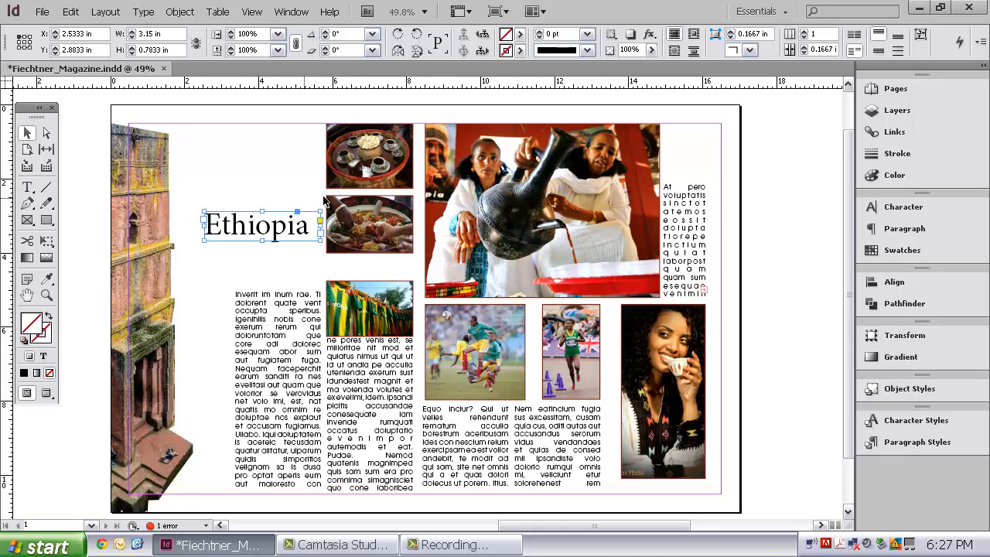
- Draw a text frame about 5.4 by 0.7 in beneath the title and enter "A country full of Community" in it
{"action": "left_click", "coordinate": [27, 187]}
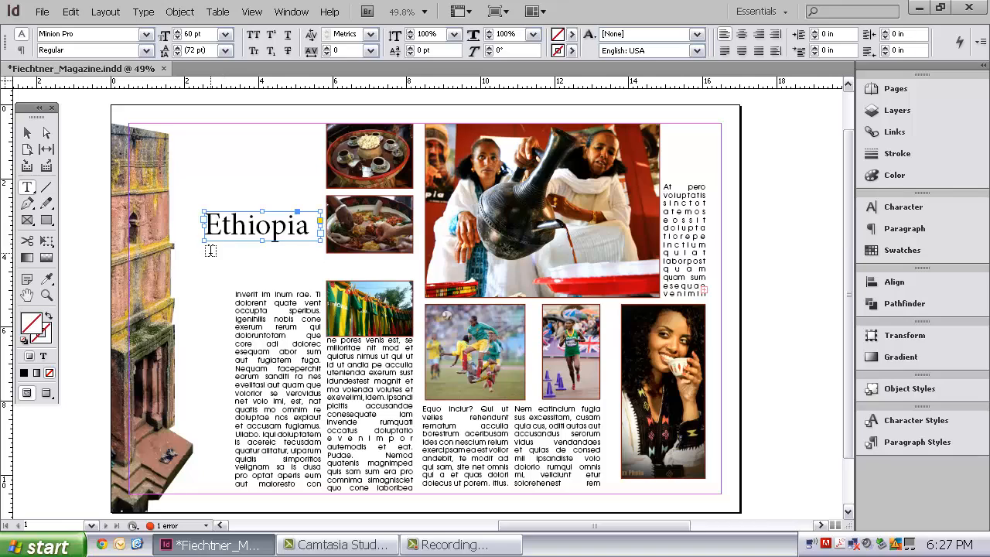
{"action": "left_click_drag", "start_coordinate": [211, 253], "coordinate": [396, 254]}
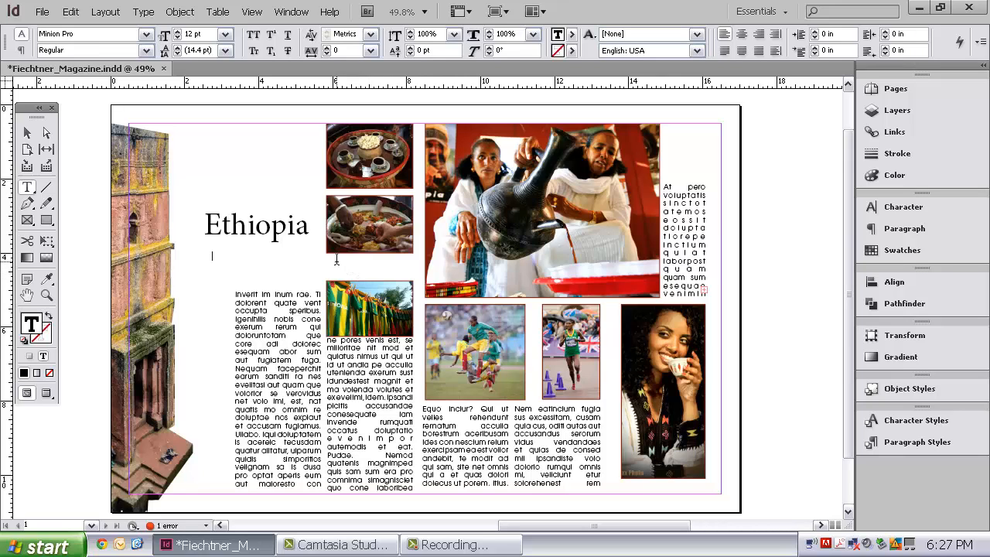
{"action": "type", "text": "A country full of"}
{"action": "key", "text": "BackSpace"}
{"action": "type", "text": "Community"}
- Set the whole subtitle's font size to 31 pt
{"action": "left_click_drag", "start_coordinate": [280, 255], "coordinate": [195, 256]}
{"action": "left_click", "coordinate": [178, 34]}
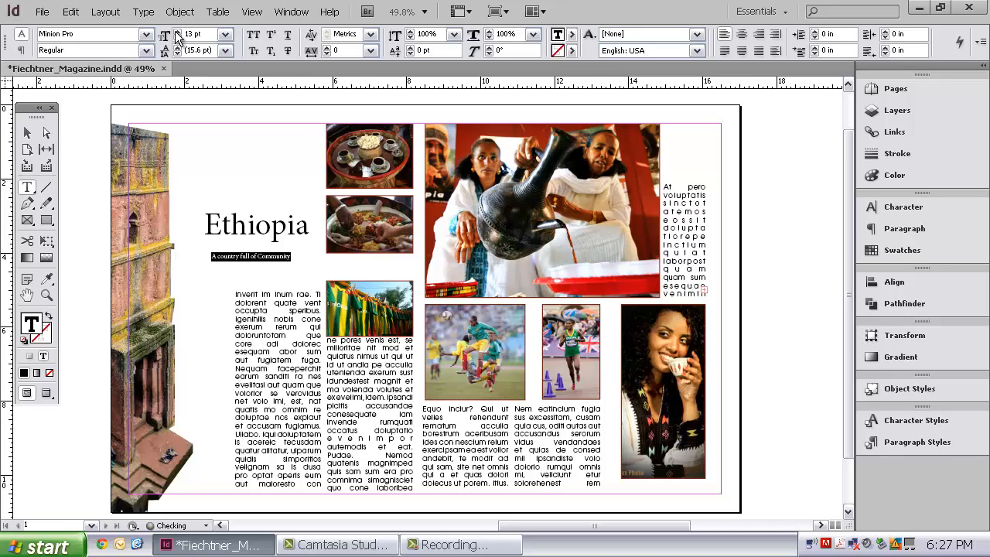
{"action": "left_click", "coordinate": [178, 34]}
{"action": "left_click", "coordinate": [177, 33]}
{"action": "left_click", "coordinate": [177, 34]}
{"action": "left_click", "coordinate": [177, 33]}
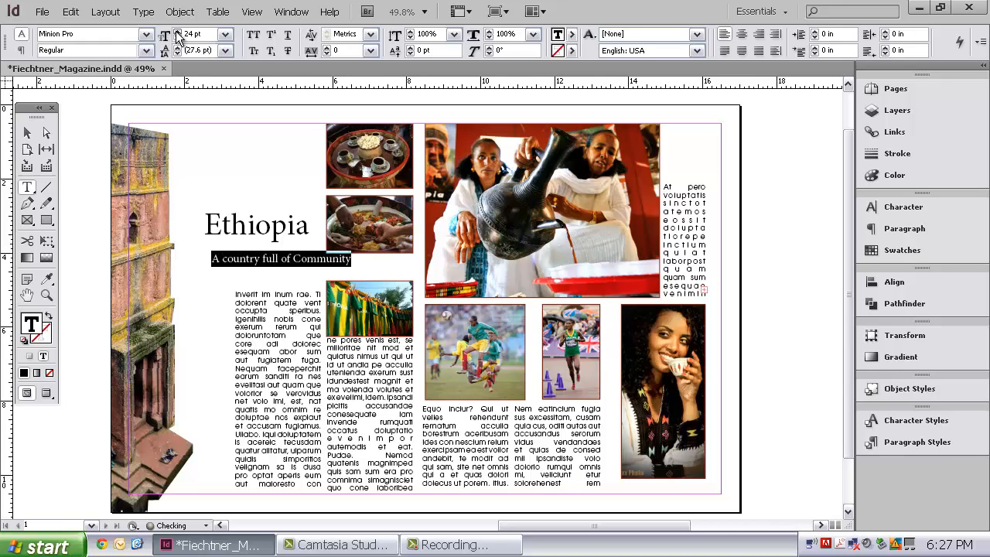
{"action": "left_click", "coordinate": [177, 34]}
{"action": "left_click", "coordinate": [177, 34]}
{"action": "left_click", "coordinate": [177, 33]}
{"action": "left_click", "coordinate": [177, 33]}
{"action": "left_click", "coordinate": [177, 34]}
{"action": "left_click", "coordinate": [177, 34]}
{"action": "left_click", "coordinate": [177, 33]}
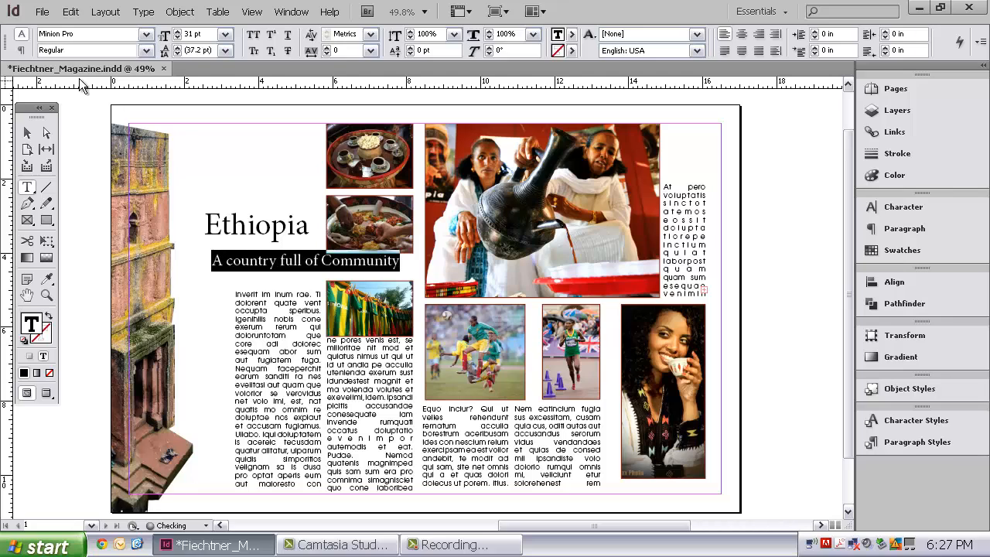
- Fit the subtitle's text frame to its content
{"action": "left_click", "coordinate": [27, 133]}
{"action": "right_click", "coordinate": [273, 269]}
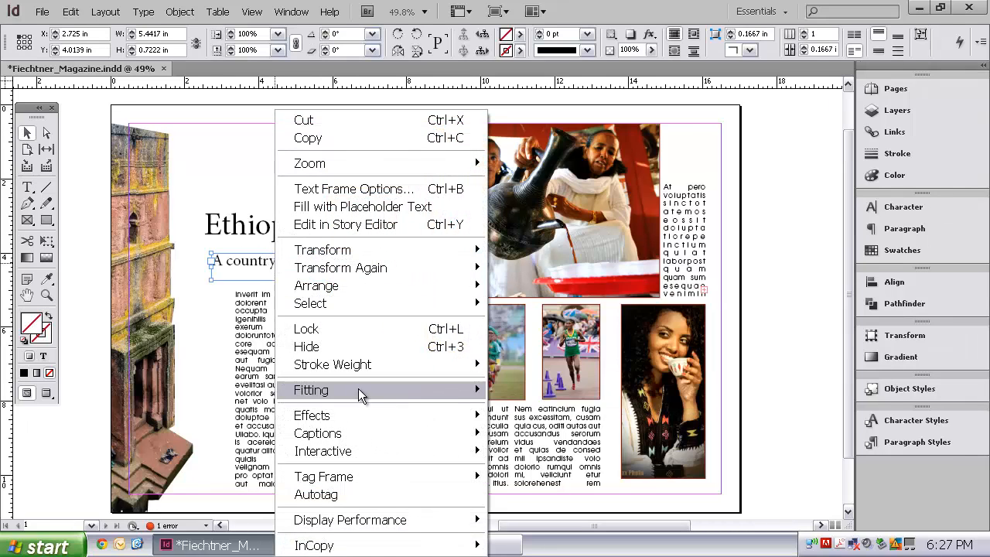
{"action": "mouse_move", "coordinate": [359, 389]}
{"action": "left_click", "coordinate": [534, 390]}
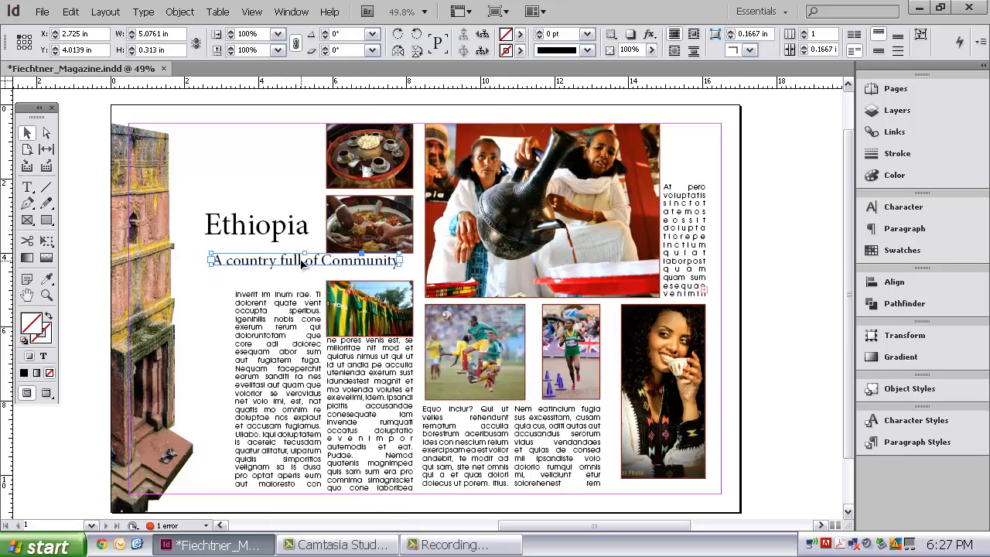
- Move the subtitle slightly down and nudge it right until its right edge meets the photo column's right edge, then deselect it
{"action": "mouse_move", "coordinate": [301, 263]}
{"action": "left_mouse_down"}
{"action": "mouse_move", "coordinate": [314, 271]}
{"action": "mouse_move", "coordinate": [302, 270]}
{"action": "left_mouse_up"}
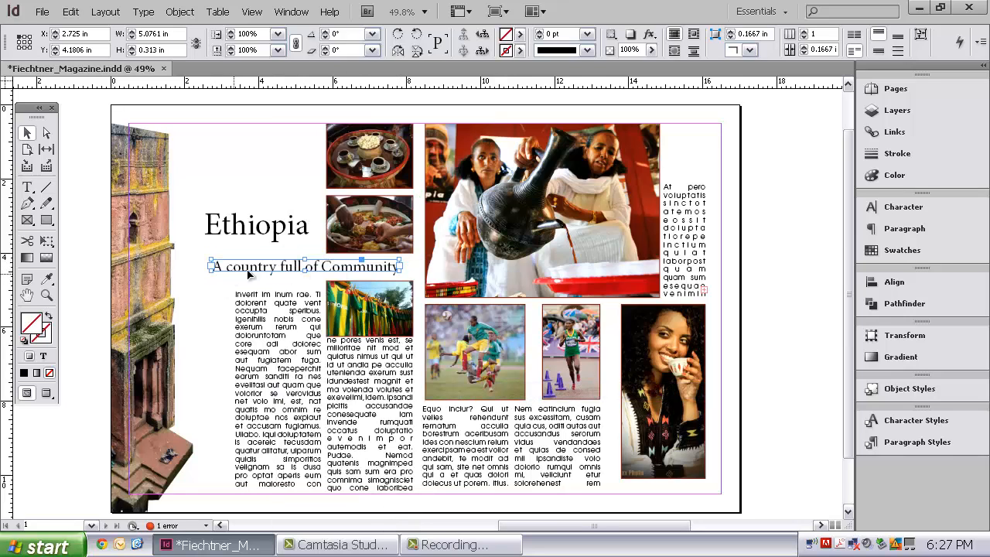
{"action": "key", "text": "Right"}
{"action": "key", "text": "Right"}
{"action": "key", "text": "Right"}
{"action": "key", "text": "Right"}
{"action": "key", "text": "Right"}
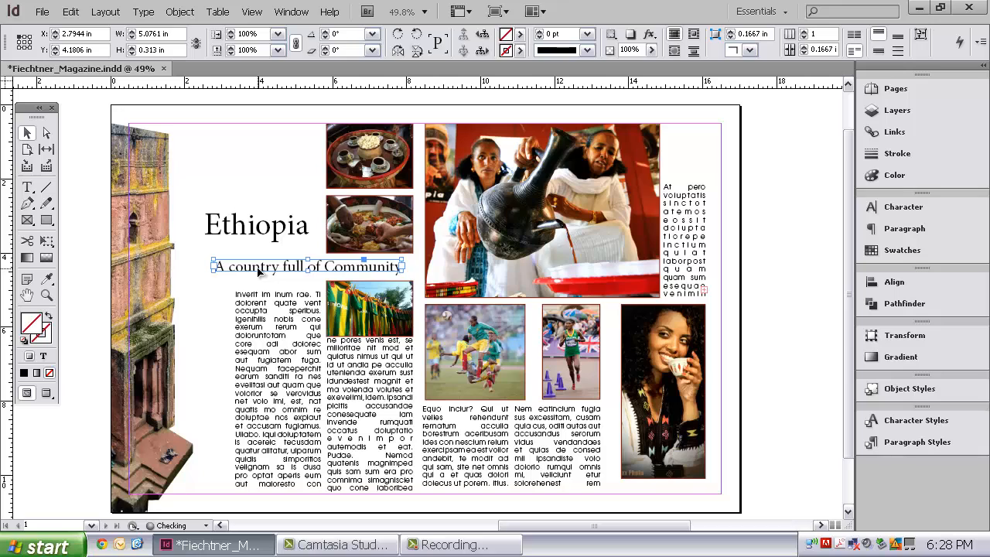
{"action": "key", "text": "shift+Right"}
{"action": "key", "text": "shift+Right"}
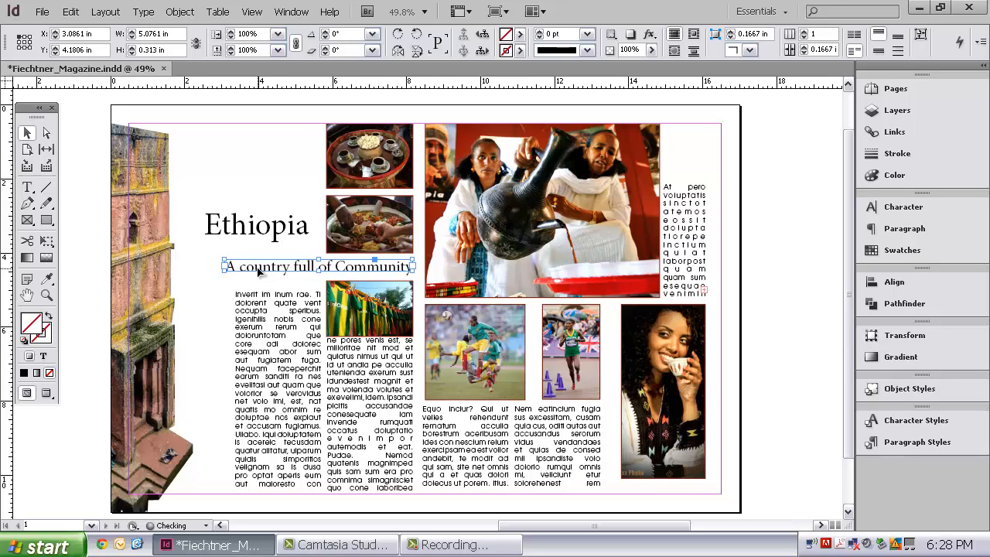
{"action": "left_click", "coordinate": [246, 137]}
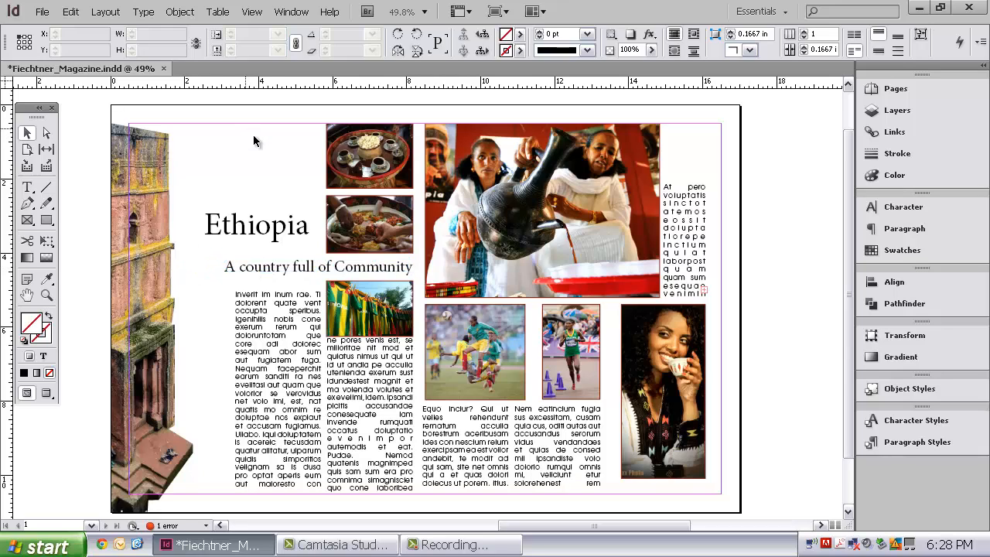
- Change the font of the title word "Ethiopia" to Gill Sans Ultra Bold
{"action": "double_click", "coordinate": [299, 224]}
{"action": "double_click", "coordinate": [299, 225]}
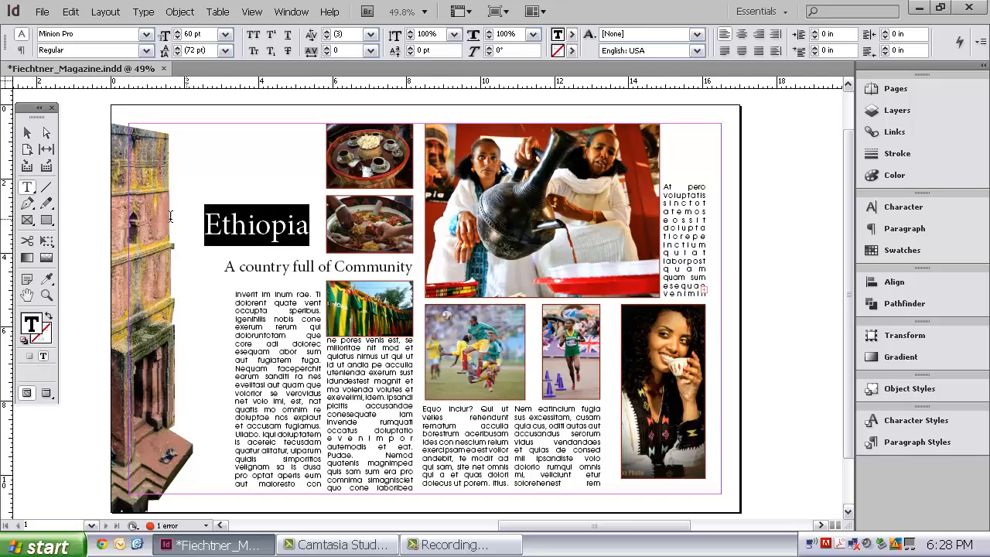
{"action": "left_click", "coordinate": [899, 209]}
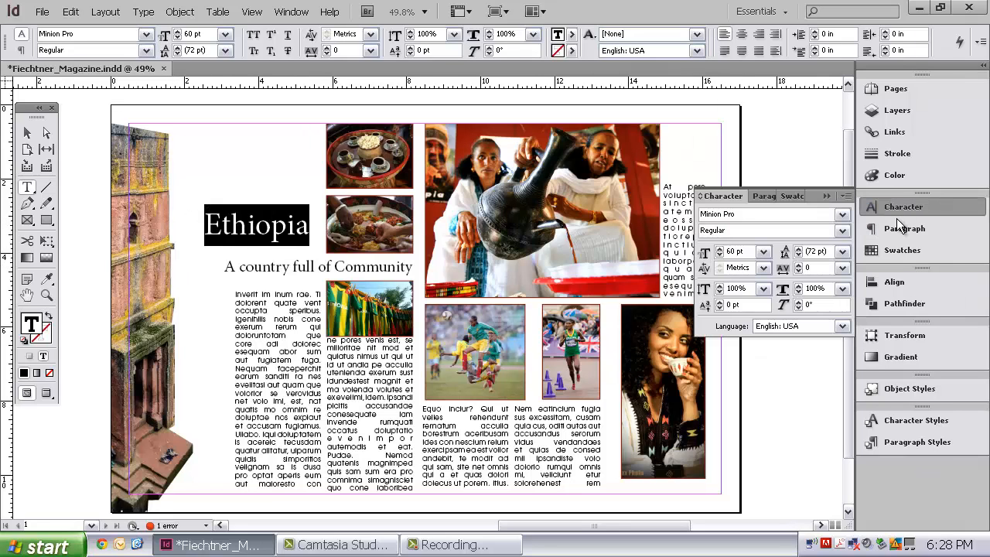
{"action": "left_click", "coordinate": [846, 214]}
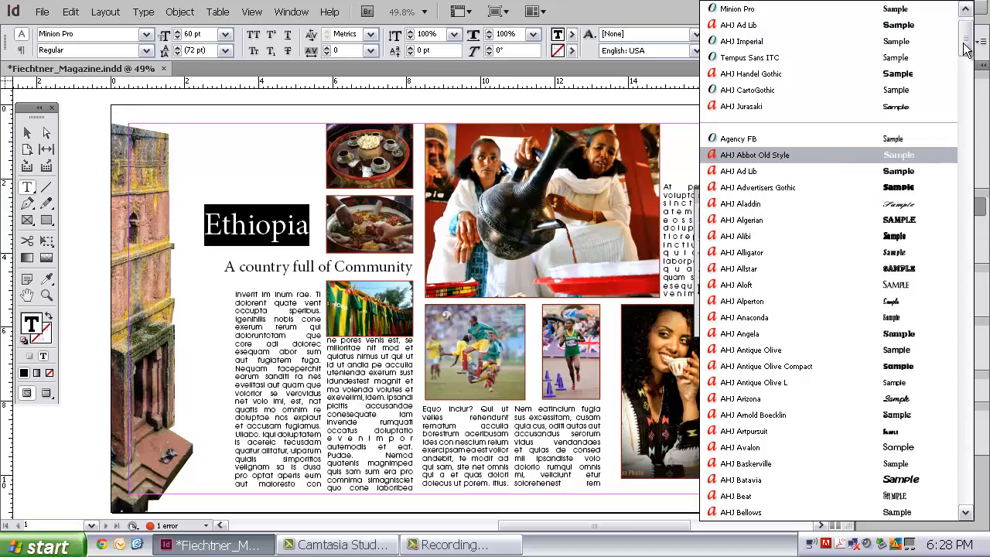
{"action": "left_click_drag", "start_coordinate": [966, 49], "coordinate": [967, 258]}
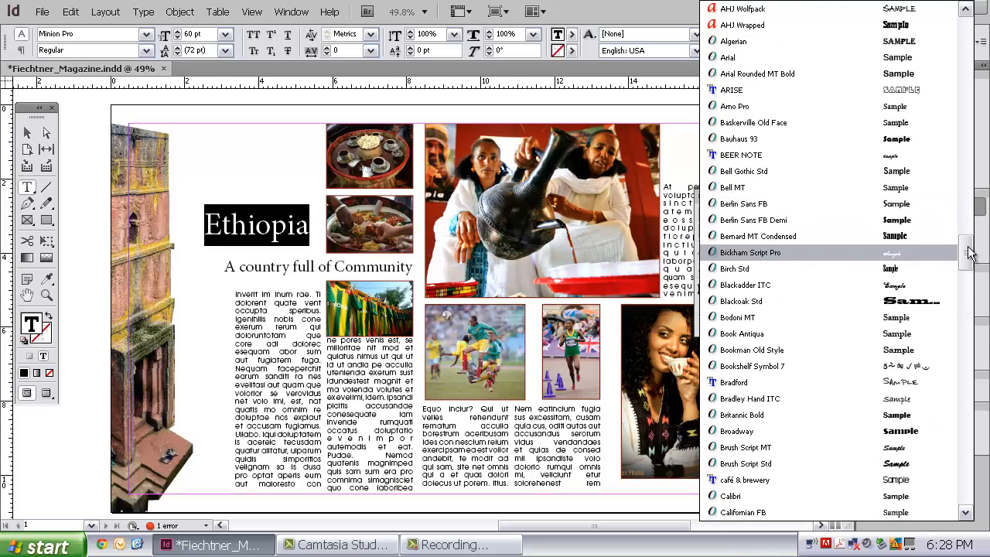
{"action": "left_click_drag", "start_coordinate": [968, 254], "coordinate": [966, 328]}
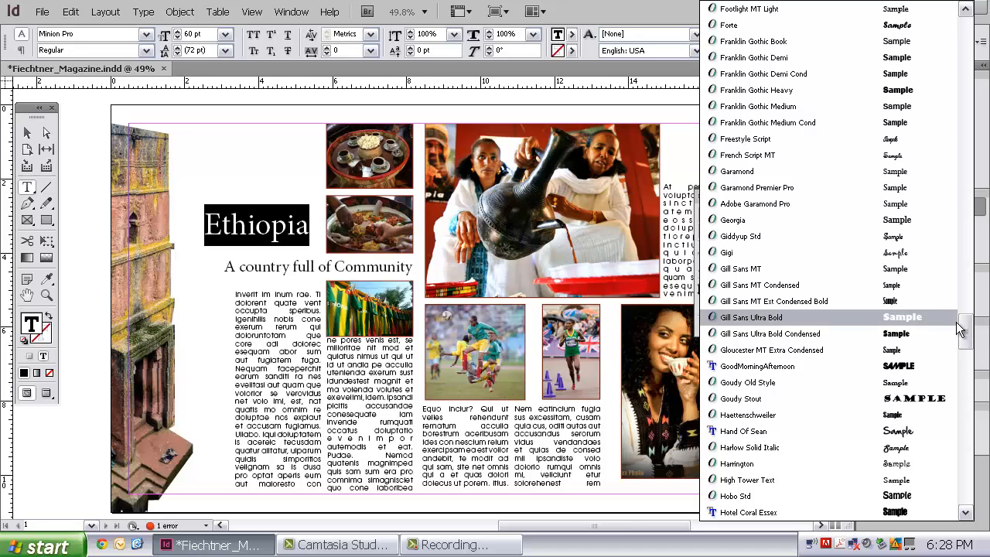
{"action": "left_click", "coordinate": [908, 320]}
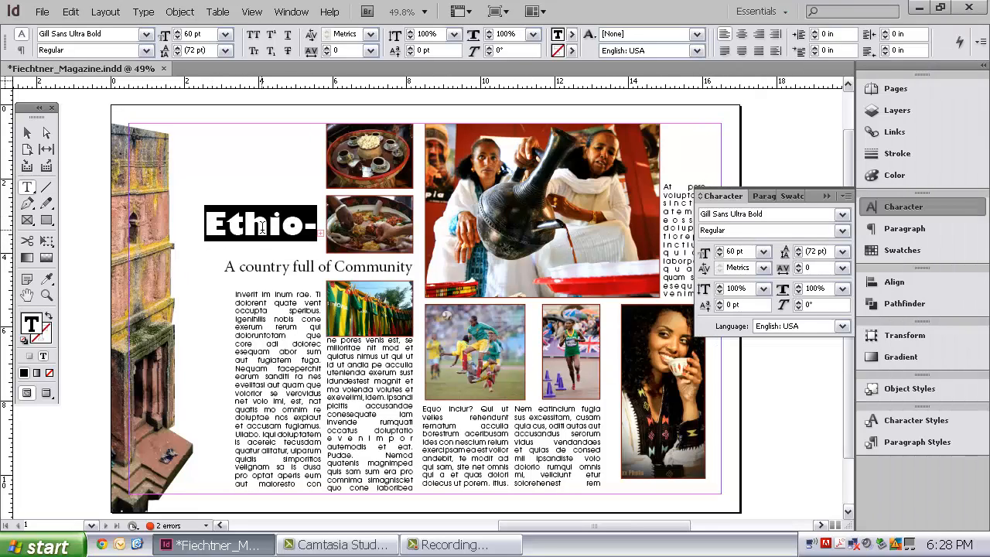
- Reduce the Ethiopia title's font size to 55 pt and set its tracking to -30
{"action": "left_click", "coordinate": [720, 256]}
{"action": "left_click", "coordinate": [720, 255]}
{"action": "left_click", "coordinate": [720, 256]}
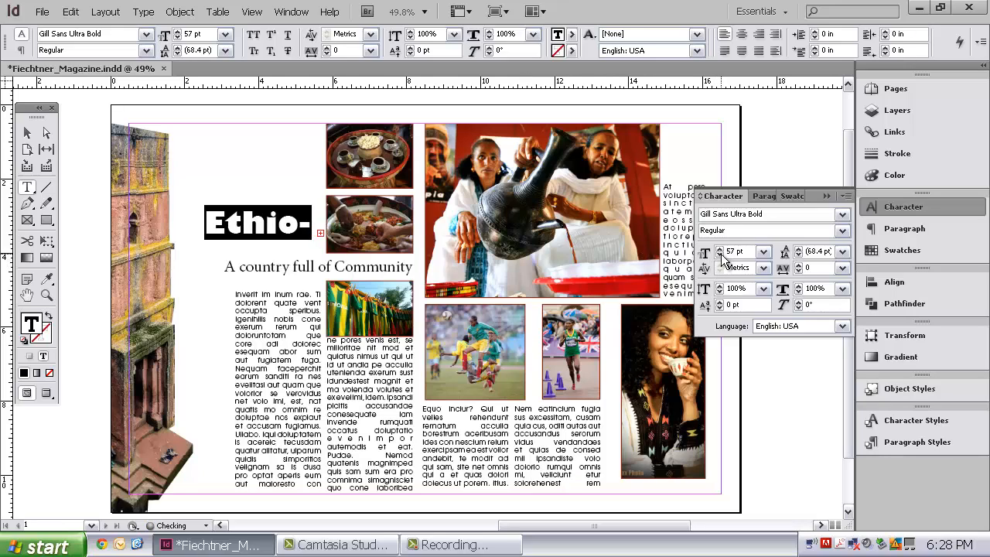
{"action": "left_click", "coordinate": [721, 255]}
{"action": "left_click", "coordinate": [720, 255]}
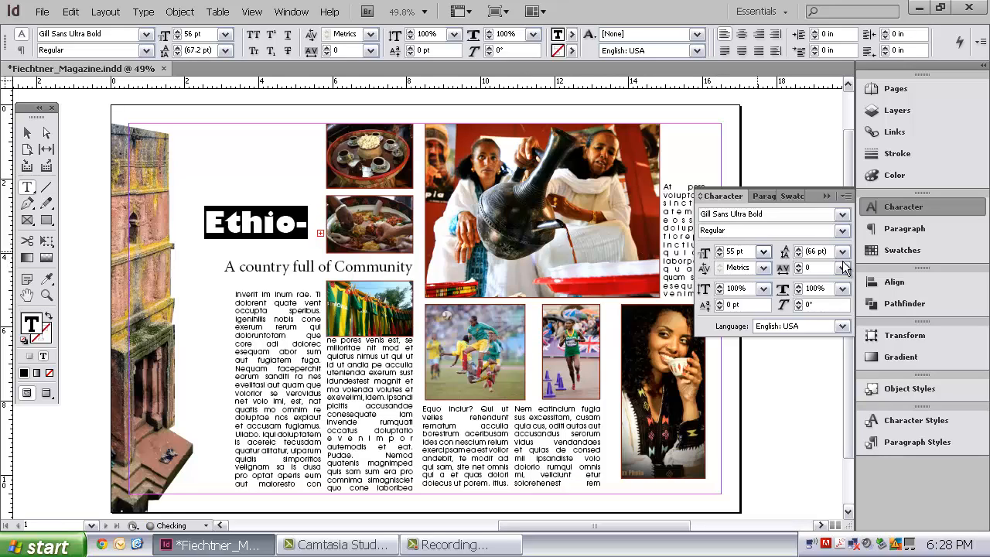
{"action": "left_click", "coordinate": [799, 271]}
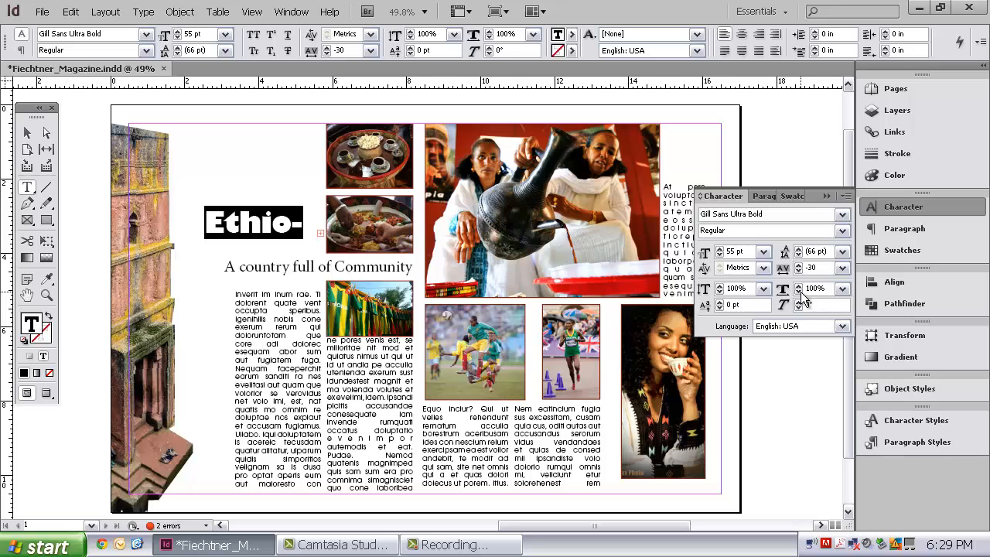
- Narrow the Ethiopia title's horizontal scale to 81% so the whole word fits in its frame
{"action": "left_click", "coordinate": [797, 293]}
{"action": "left_click", "coordinate": [798, 293]}
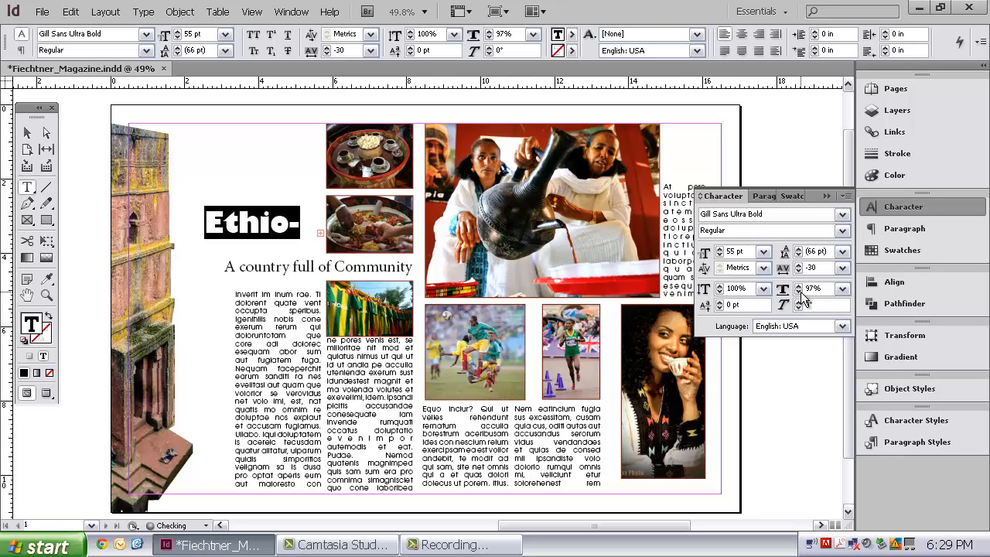
{"action": "left_click", "coordinate": [798, 292]}
{"action": "left_click", "coordinate": [799, 292]}
{"action": "left_click", "coordinate": [799, 292]}
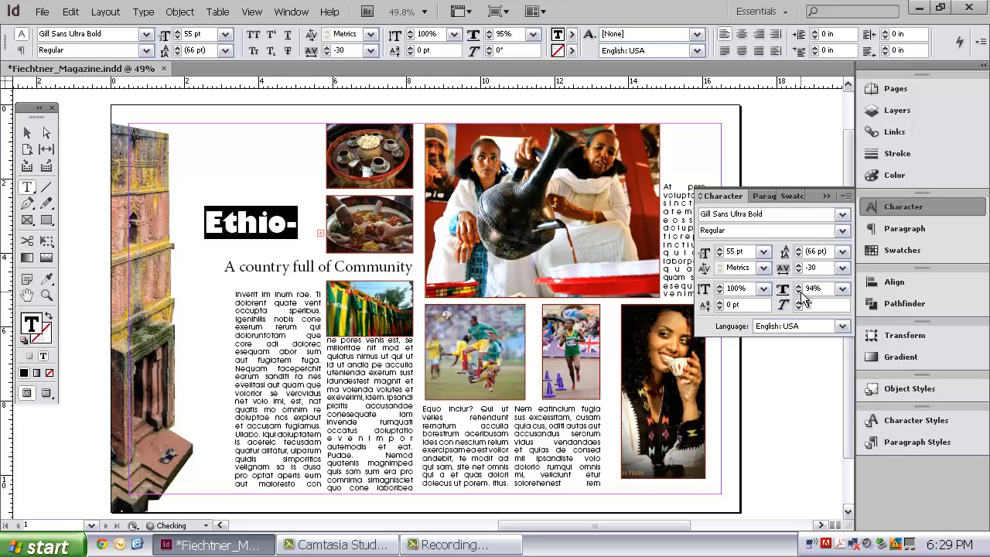
{"action": "left_click", "coordinate": [800, 293]}
{"action": "left_click", "coordinate": [799, 293]}
{"action": "left_click", "coordinate": [799, 293]}
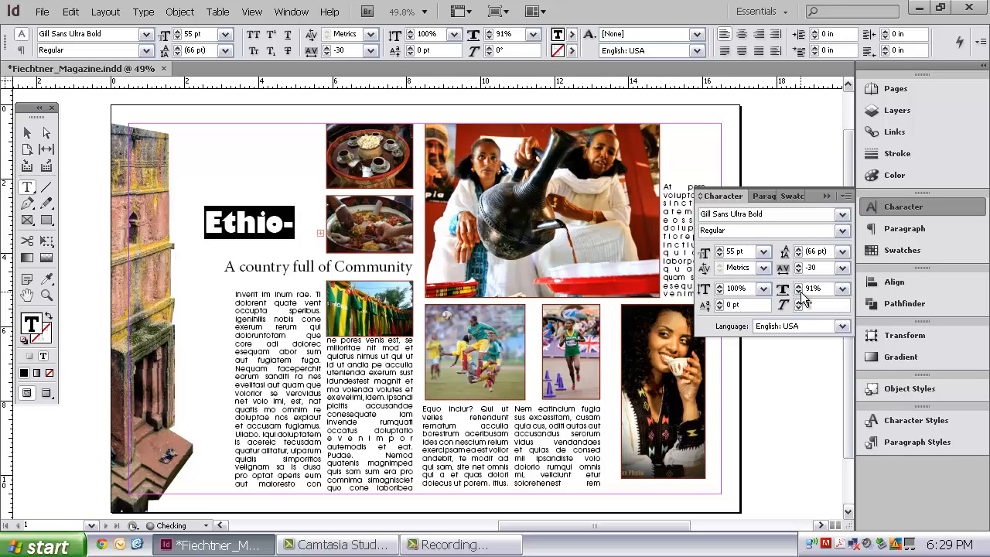
{"action": "left_click", "coordinate": [800, 292]}
{"action": "left_click", "coordinate": [800, 293]}
{"action": "left_click", "coordinate": [800, 293]}
{"action": "left_click", "coordinate": [800, 293]}
{"action": "left_click", "coordinate": [800, 293]}
{"action": "left_click", "coordinate": [800, 293]}
{"action": "left_click", "coordinate": [800, 294]}
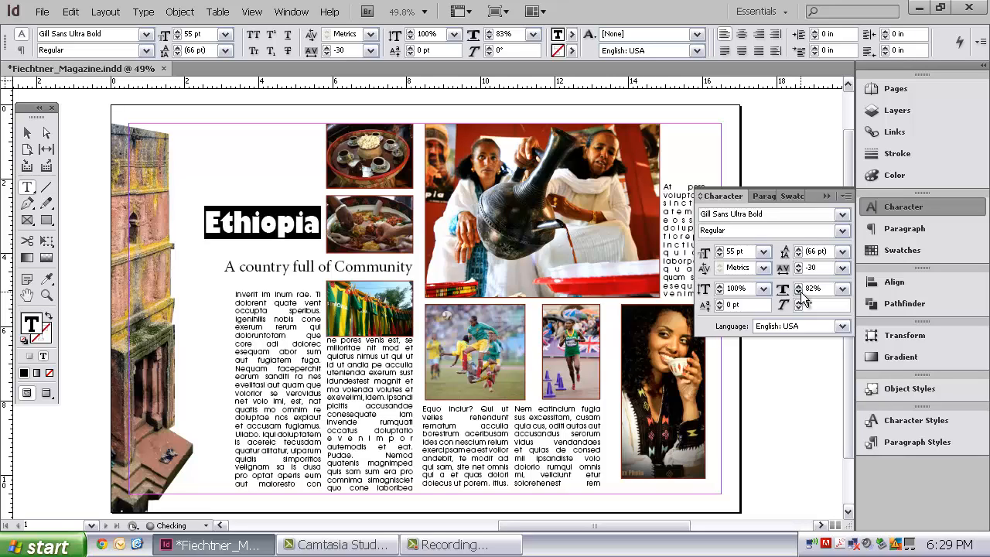
{"action": "left_click", "coordinate": [800, 294]}
{"action": "left_click", "coordinate": [800, 293]}
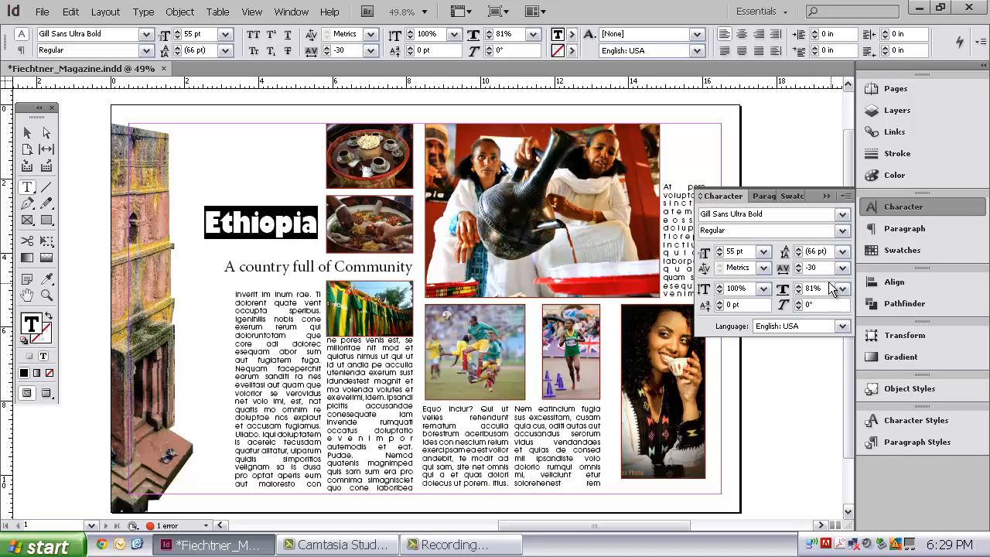
- Move the Ethiopia title straight down so that it sits just above the subtitle
{"action": "left_click", "coordinate": [30, 132]}
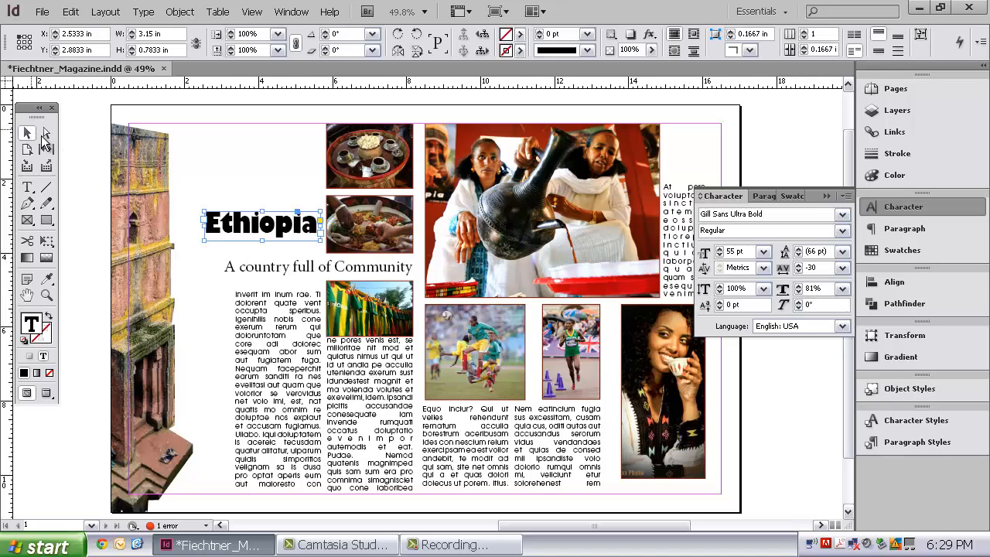
{"action": "left_click", "coordinate": [284, 271]}
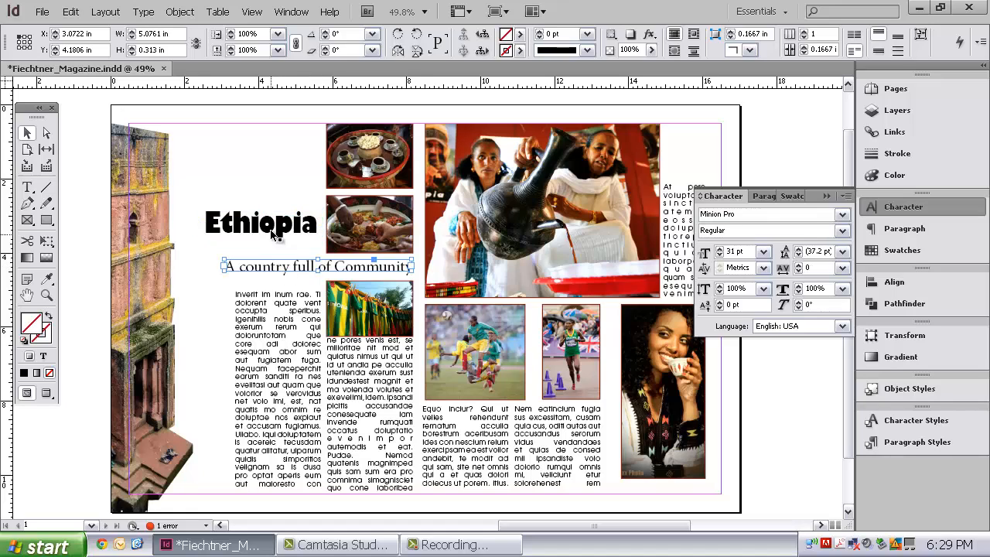
{"action": "left_click_drag", "start_coordinate": [273, 228], "coordinate": [274, 241]}
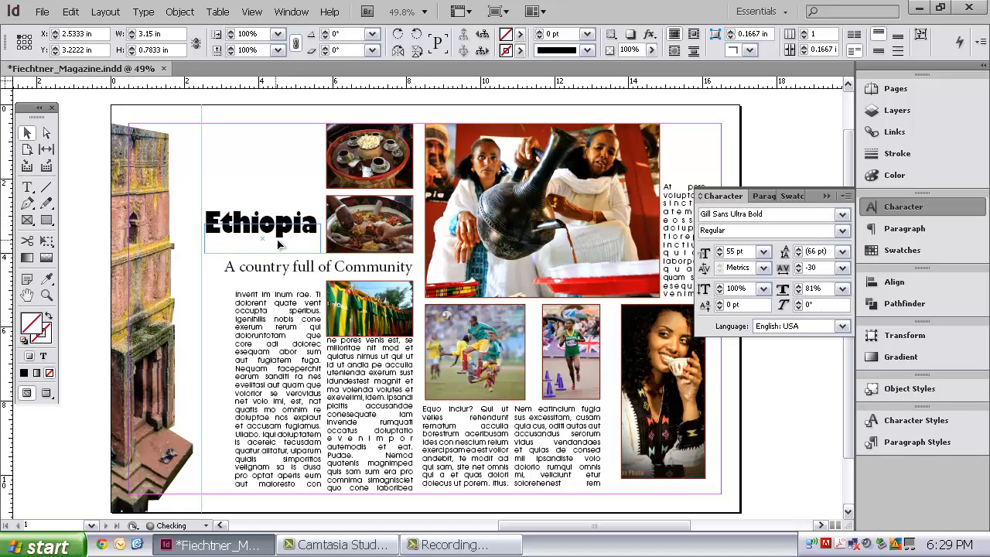
- Copy the Ethiopia title's text formatting onto the whole subtitle with the Eyedropper and set the subtitle's font size to 24 pt
{"action": "triple_click", "coordinate": [362, 263]}
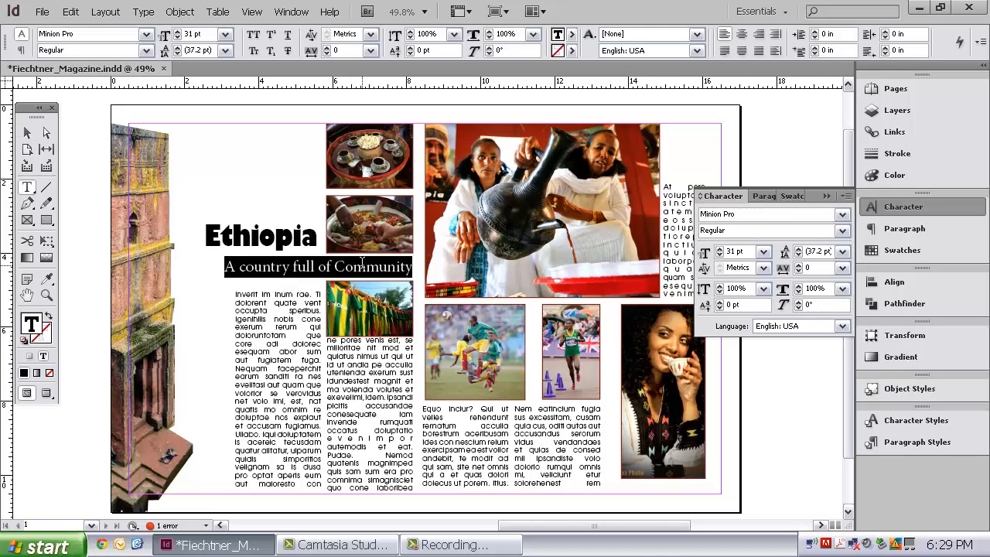
{"action": "left_click", "coordinate": [47, 281]}
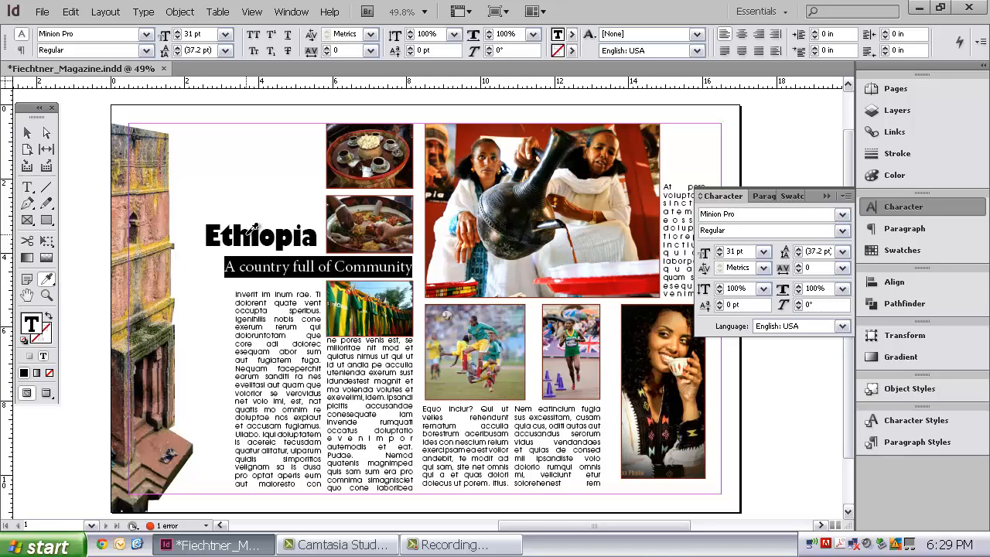
{"action": "left_click", "coordinate": [252, 228]}
{"action": "left_click", "coordinate": [763, 251]}
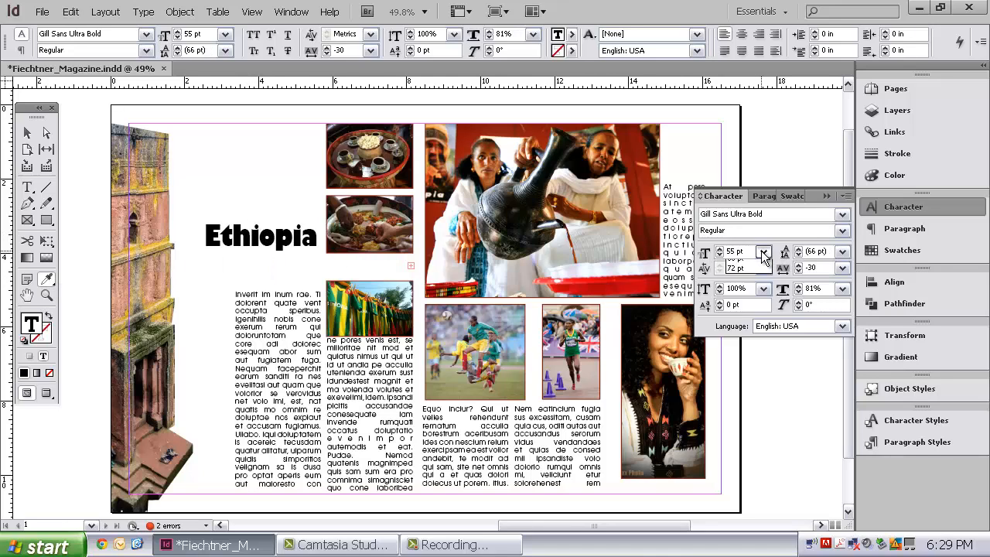
{"action": "left_click", "coordinate": [745, 365]}
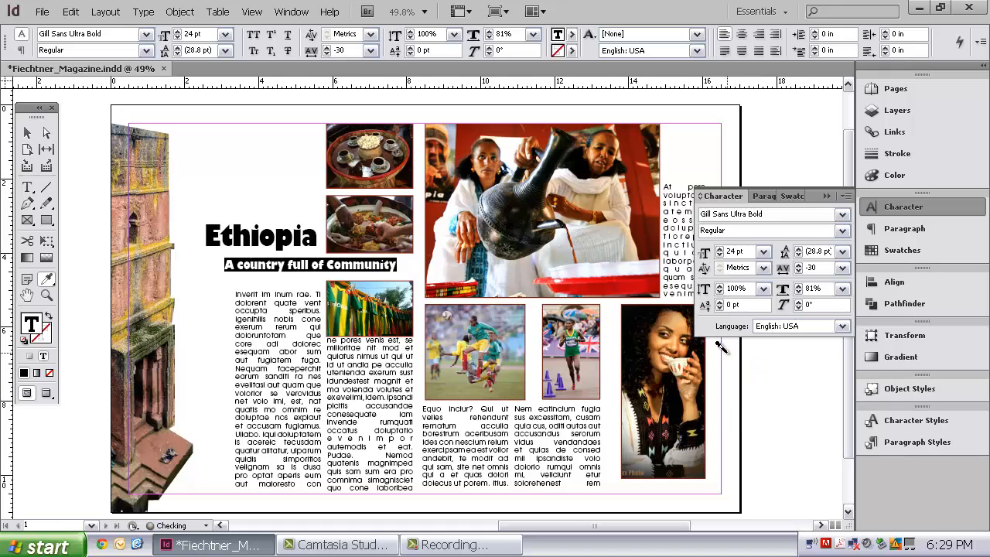
- Set the subtitle's tracking to 30 so it spans up to the photo column's right edge, and deselect it
{"action": "left_click", "coordinate": [800, 265]}
{"action": "left_click", "coordinate": [800, 264]}
{"action": "left_click", "coordinate": [800, 265]}
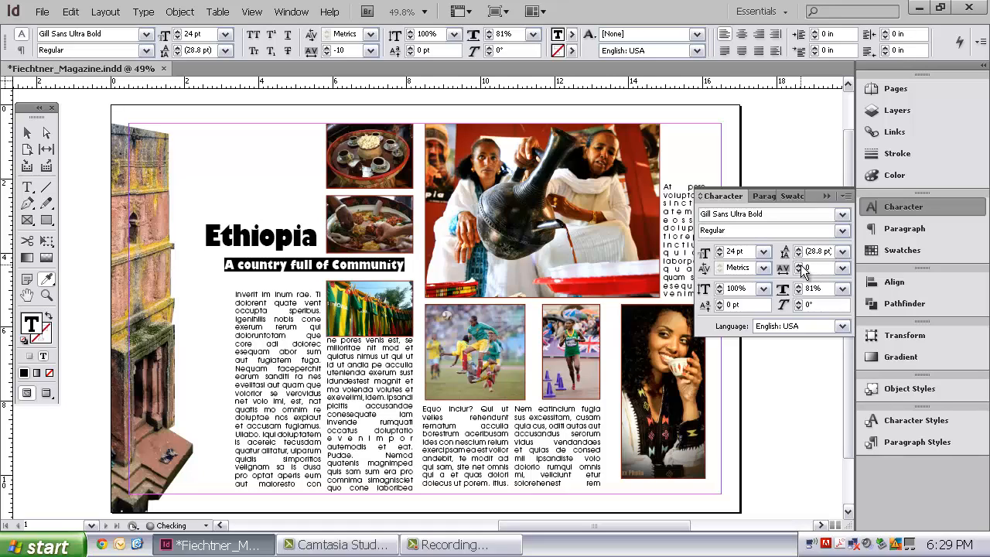
{"action": "left_click", "coordinate": [800, 265]}
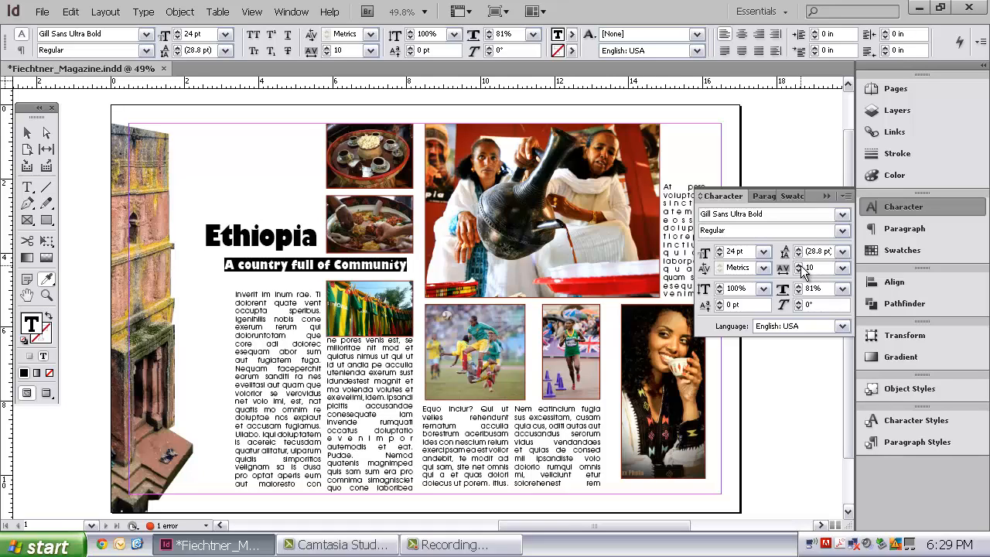
{"action": "left_click", "coordinate": [800, 264]}
{"action": "left_click", "coordinate": [800, 264]}
{"action": "left_click", "coordinate": [800, 264]}
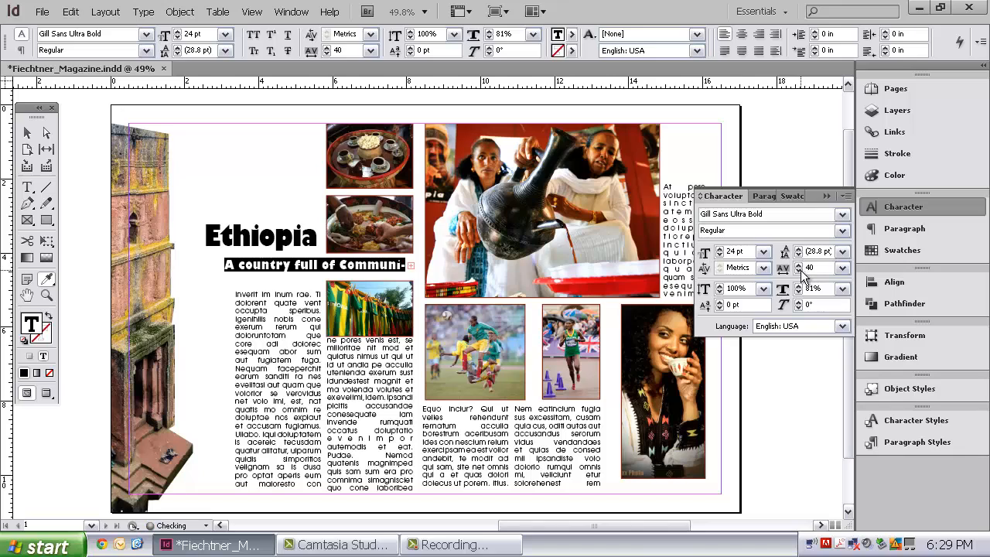
{"action": "left_click", "coordinate": [800, 270]}
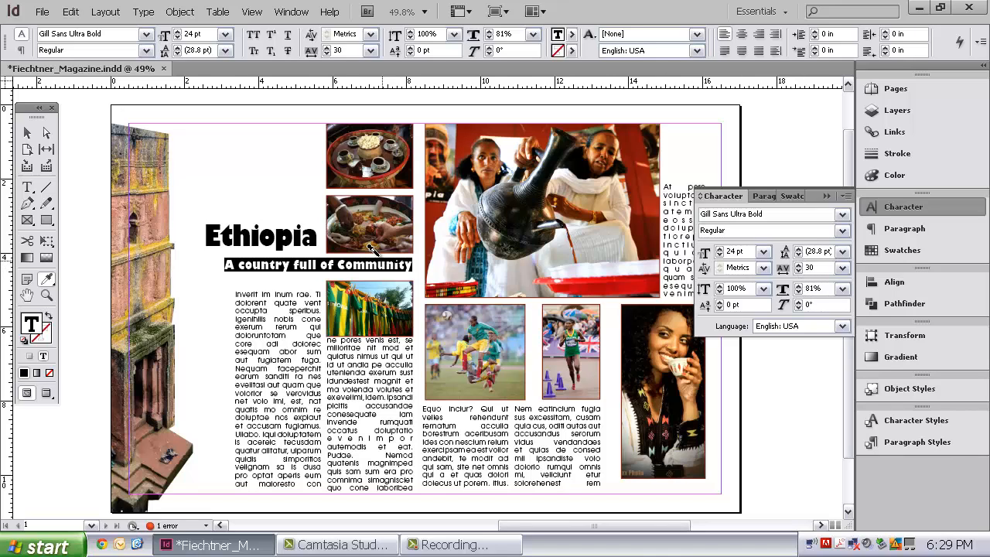
{"action": "left_click", "coordinate": [27, 134]}
{"action": "left_click", "coordinate": [230, 131]}
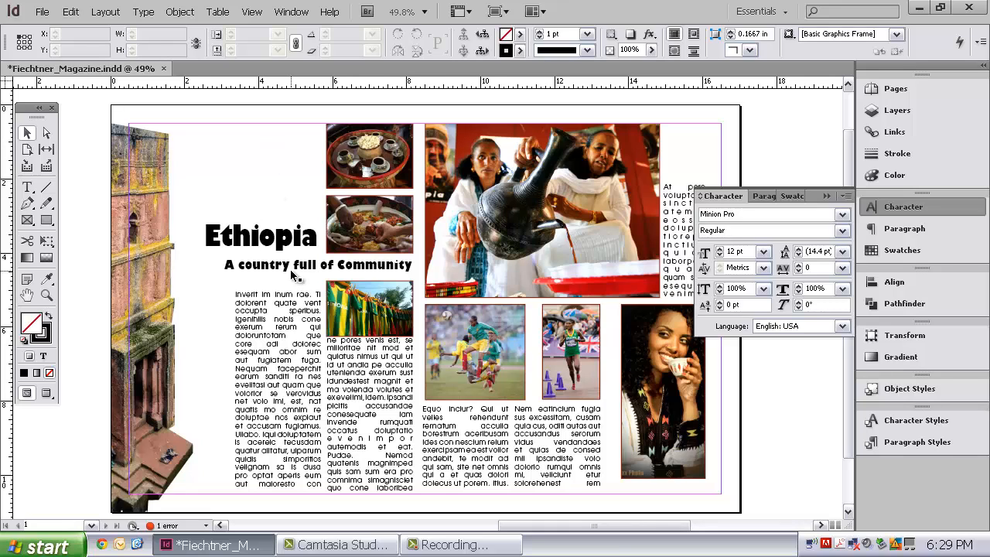
- Open the Drop Shadow effect settings for the Ethiopia title frame and place the dialog clear of the title
{"action": "left_click", "coordinate": [281, 243]}
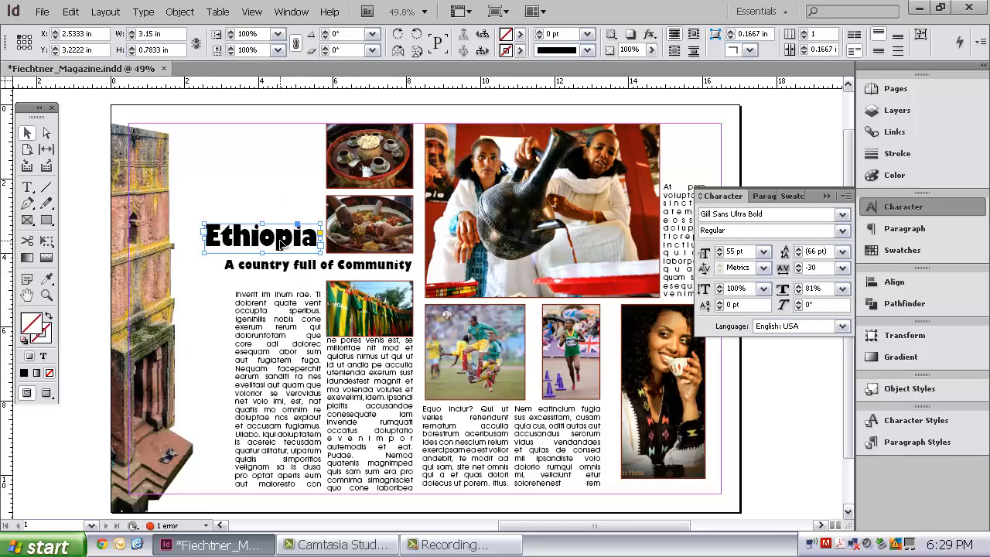
{"action": "right_click", "coordinate": [286, 240]}
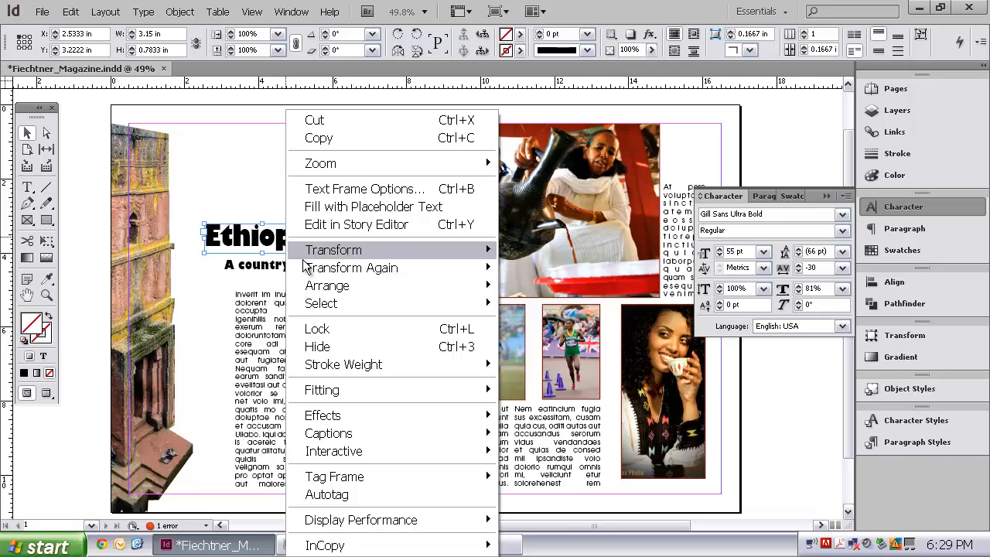
{"action": "mouse_move", "coordinate": [431, 423]}
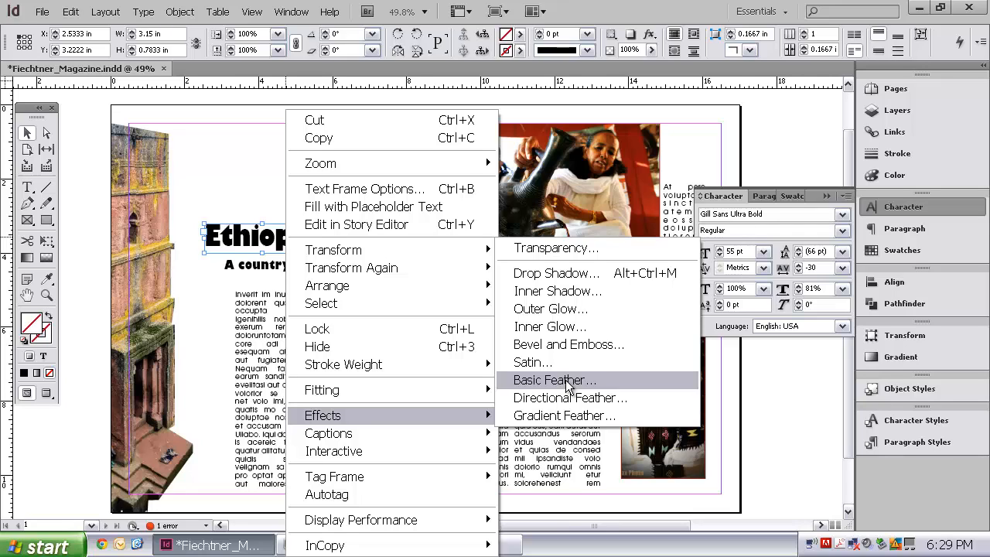
{"action": "left_click", "coordinate": [572, 286]}
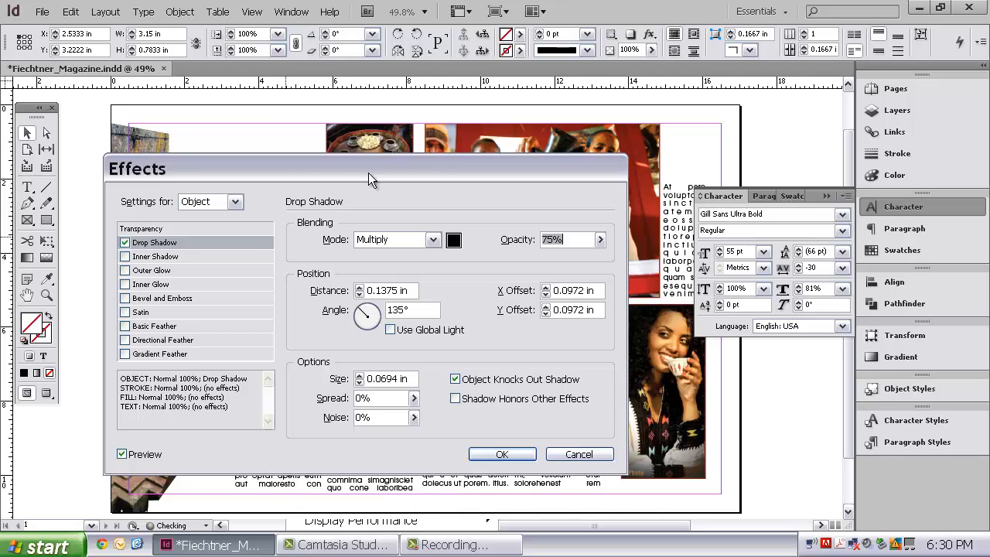
{"action": "left_click_drag", "start_coordinate": [369, 172], "coordinate": [638, 155]}
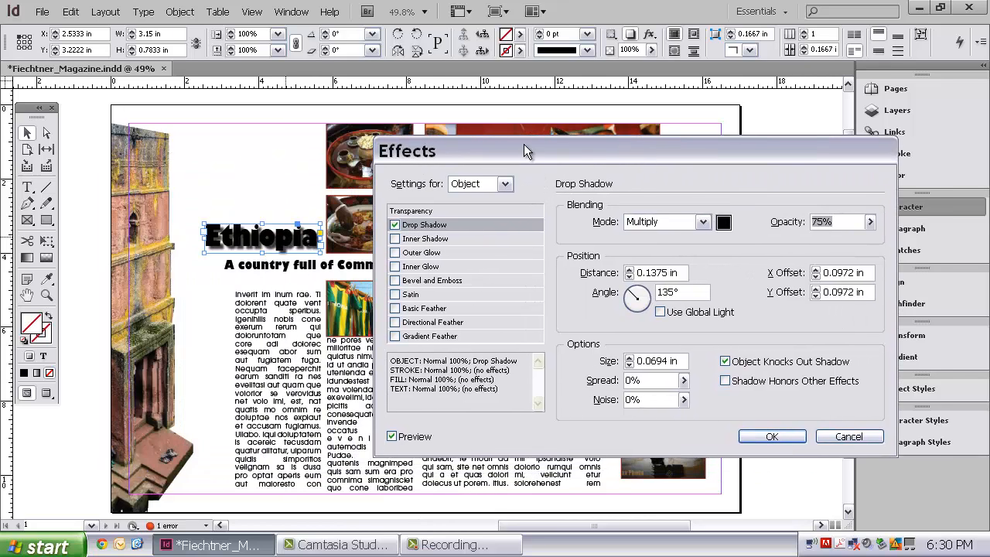
{"action": "left_click_drag", "start_coordinate": [524, 151], "coordinate": [569, 149]}
{"action": "left_click", "coordinate": [480, 226]}
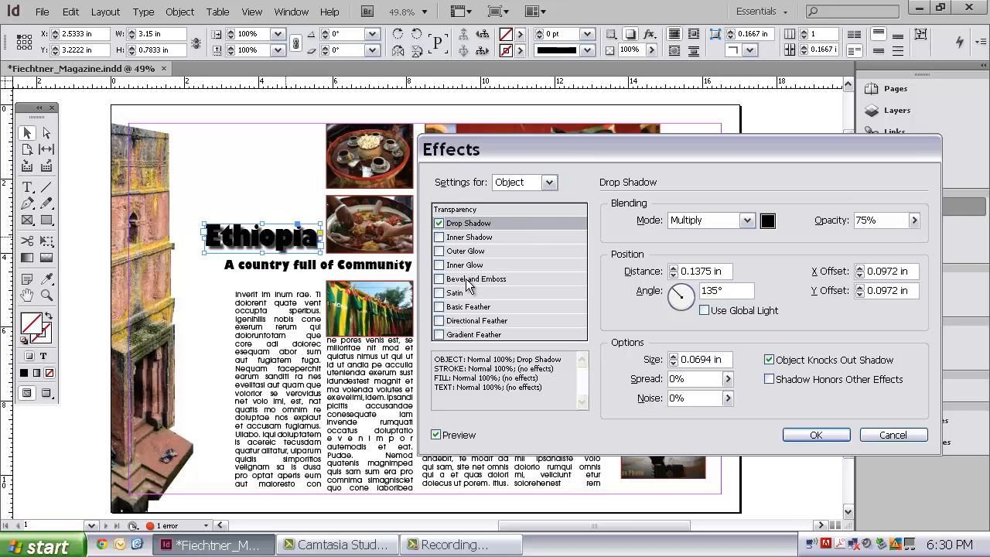
- Try a Basic Feather on the Ethiopia title with and without the drop shadow, and switch both effects off
{"action": "left_click", "coordinate": [439, 308]}
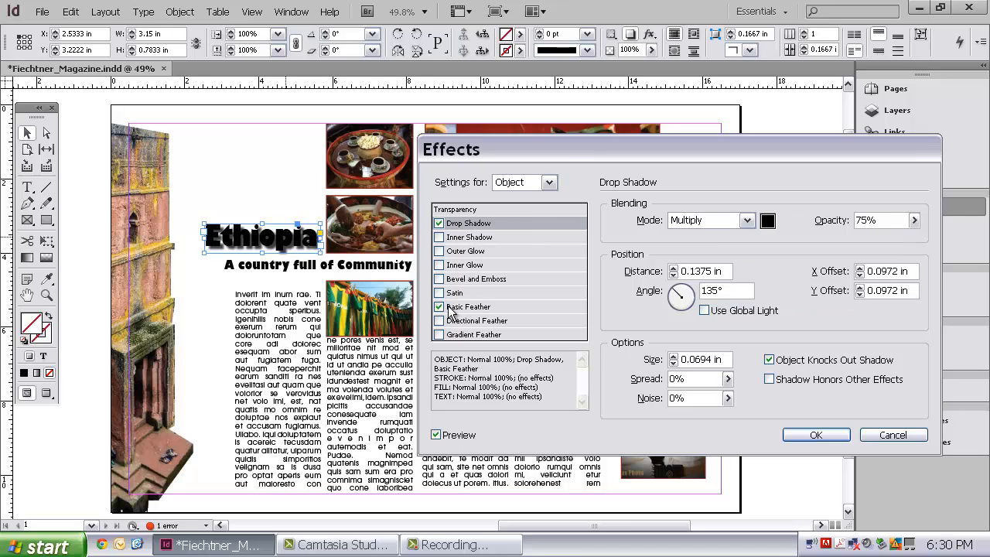
{"action": "left_click", "coordinate": [464, 307]}
{"action": "left_click", "coordinate": [775, 259]}
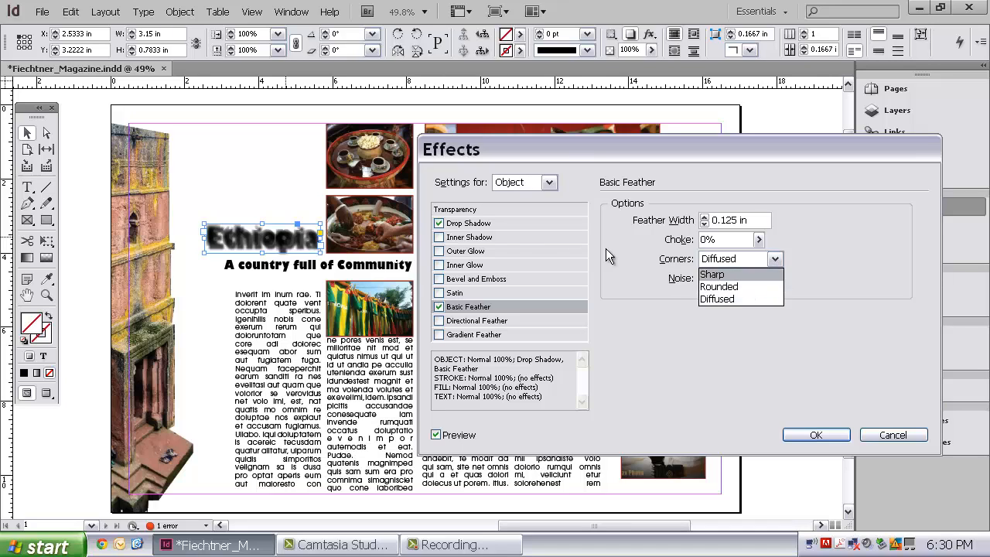
{"action": "left_click", "coordinate": [439, 224]}
{"action": "left_click", "coordinate": [439, 225]}
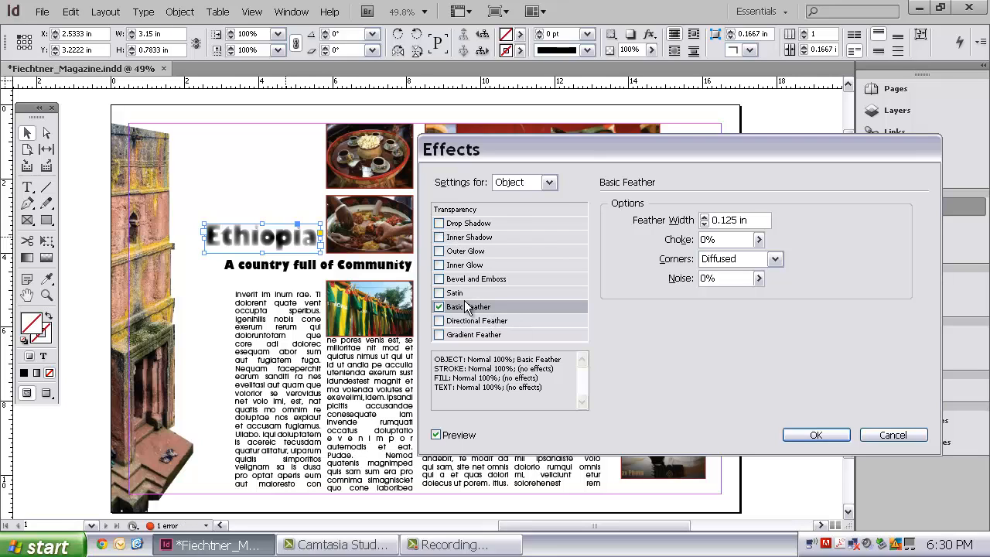
{"action": "left_click", "coordinate": [439, 306]}
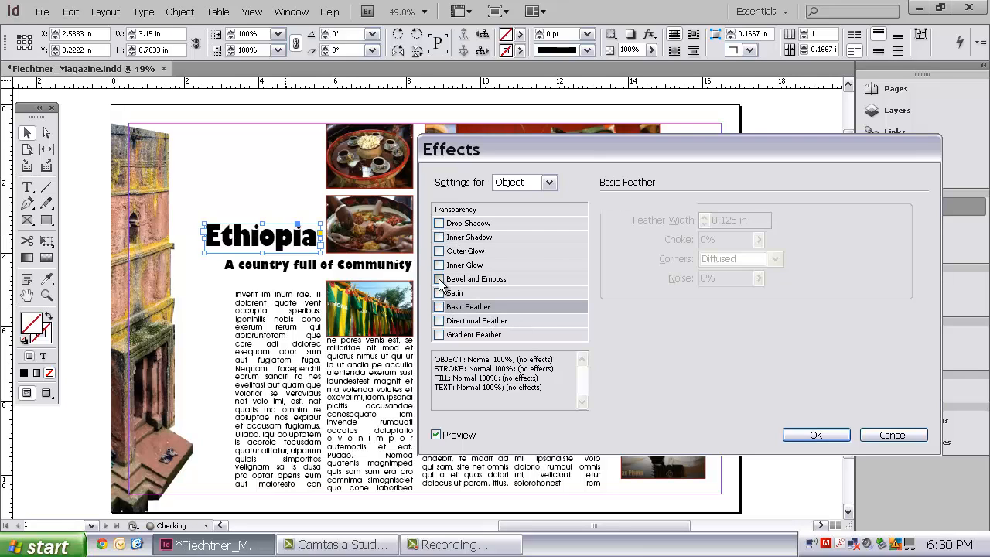
- Turn on Bevel and Emboss alone for the Ethiopia title, using the Smooth technique
{"action": "left_click", "coordinate": [439, 278]}
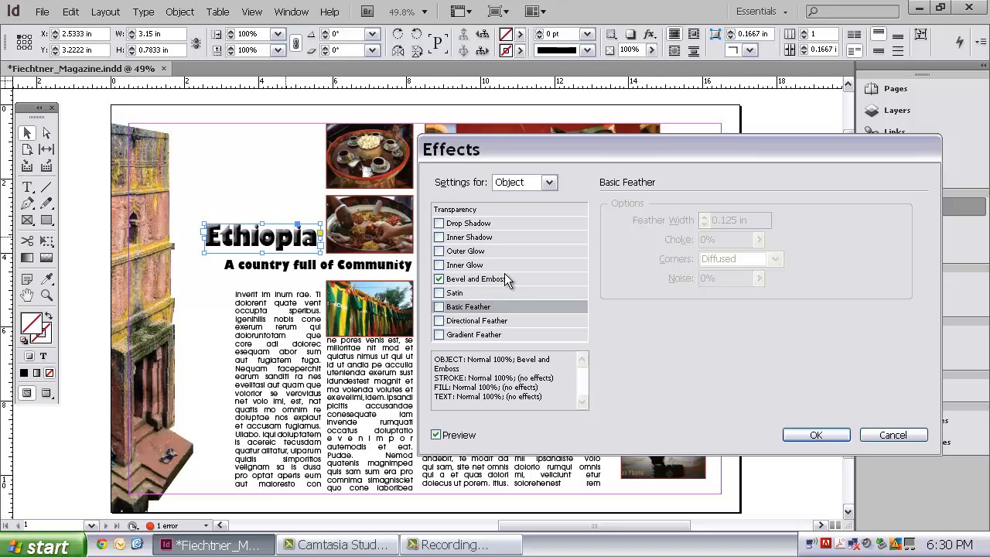
{"action": "left_click", "coordinate": [439, 223]}
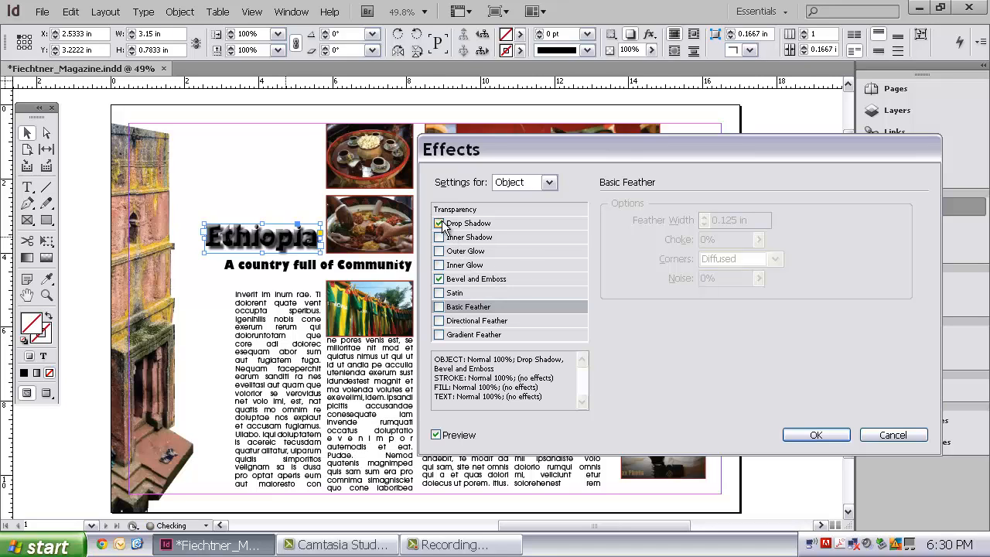
{"action": "left_click", "coordinate": [439, 223]}
{"action": "left_click", "coordinate": [492, 278]}
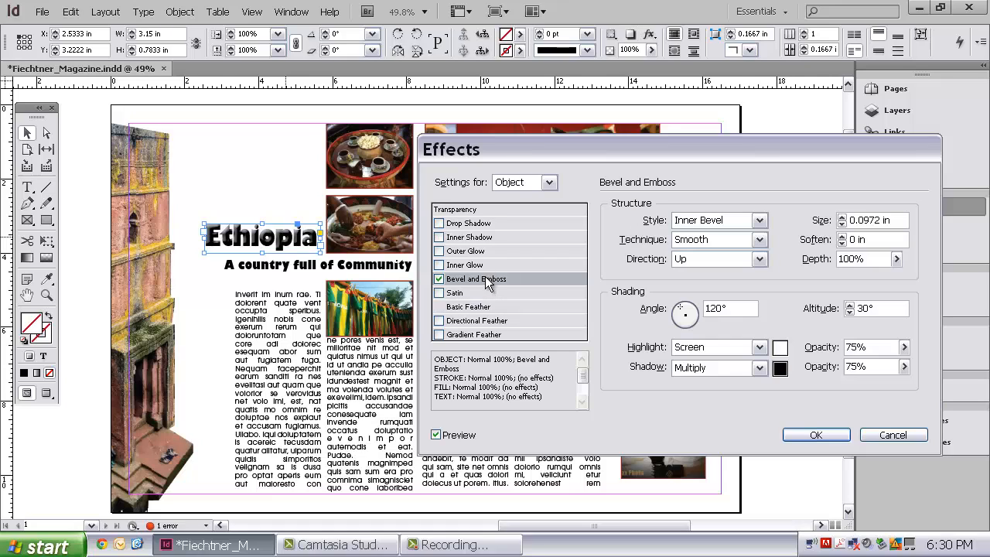
{"action": "left_click", "coordinate": [759, 240]}
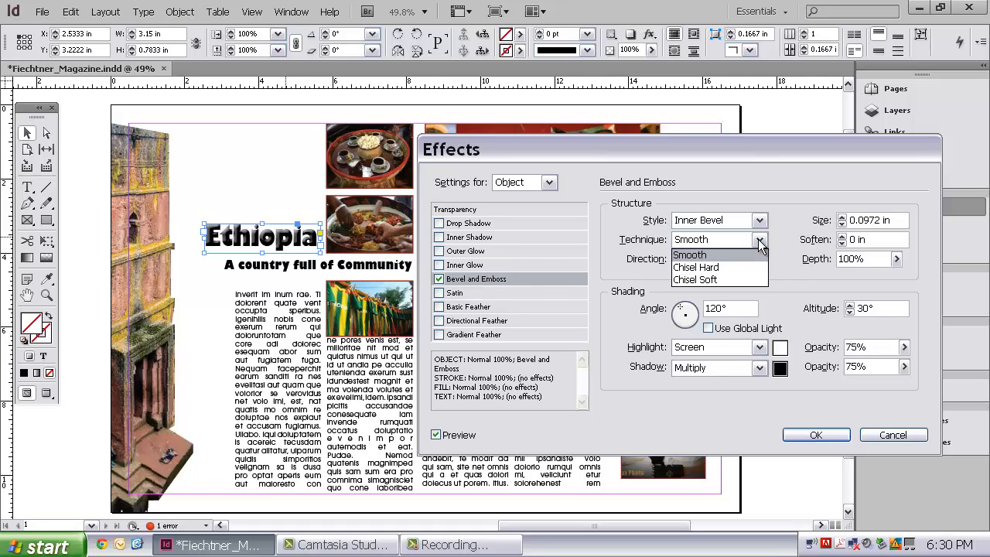
{"action": "left_click", "coordinate": [756, 254]}
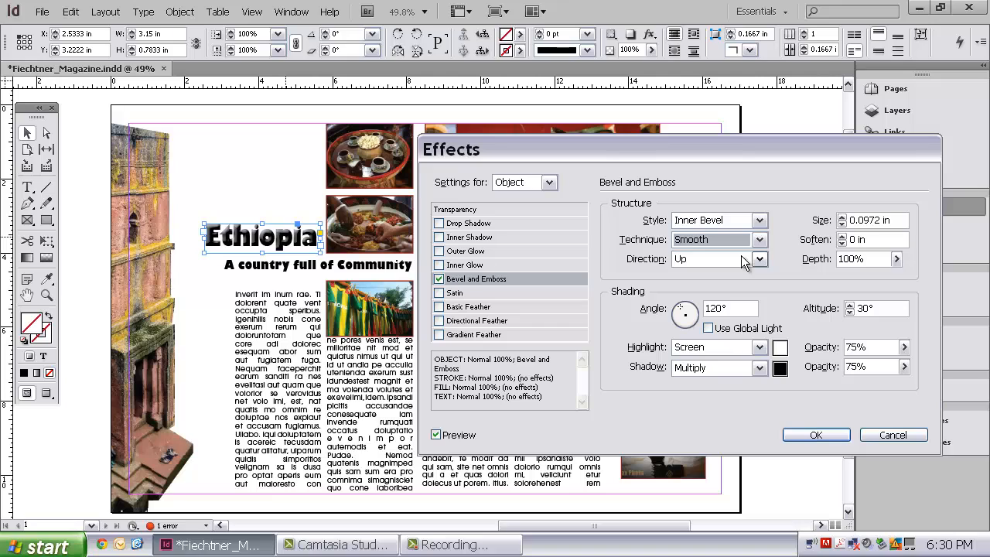
- Switch the effect settings to Text, try a drop shadow and a Basic Feather on it, and turn both off
{"action": "left_click", "coordinate": [548, 183]}
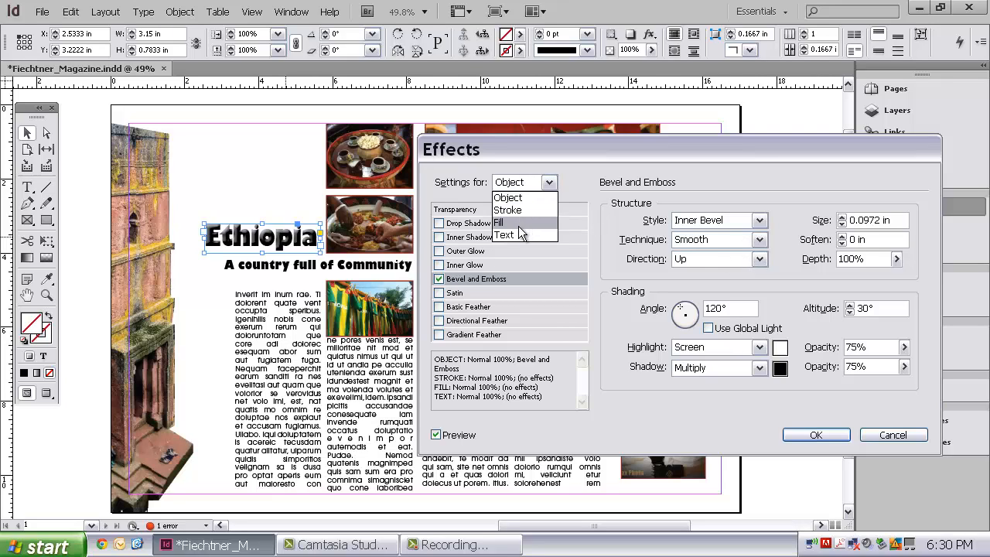
{"action": "left_click", "coordinate": [511, 236]}
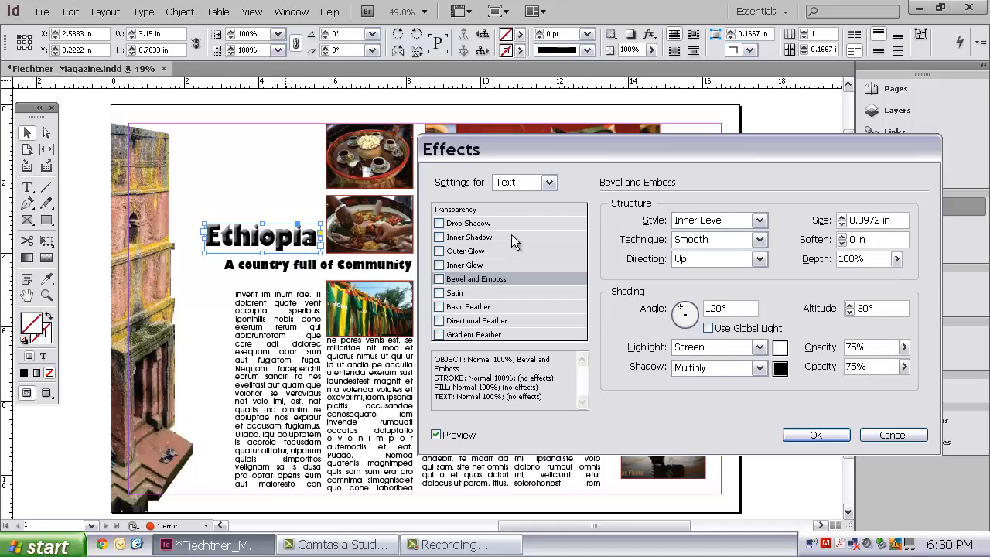
{"action": "left_click", "coordinate": [478, 224]}
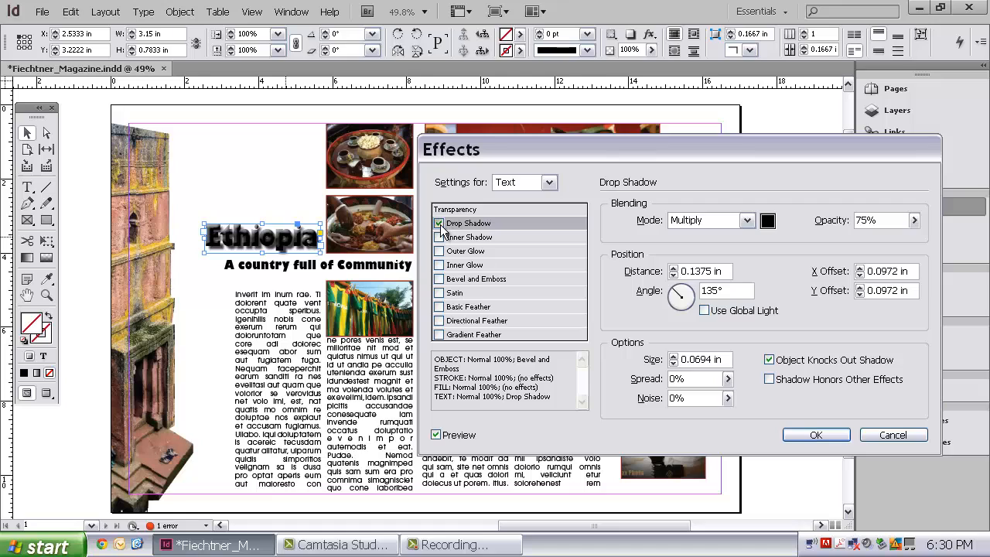
{"action": "left_click", "coordinate": [439, 223]}
{"action": "left_click", "coordinate": [439, 307]}
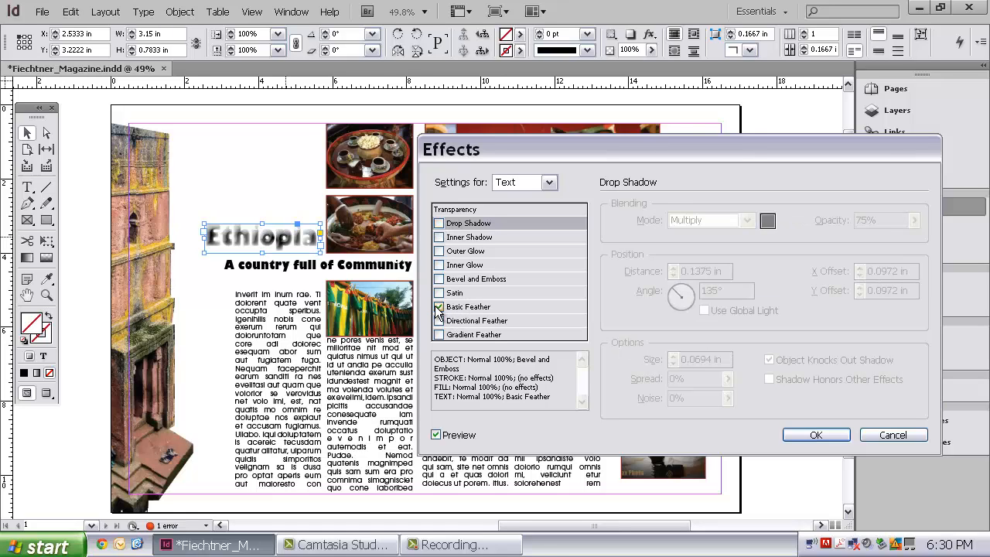
{"action": "left_click", "coordinate": [439, 307]}
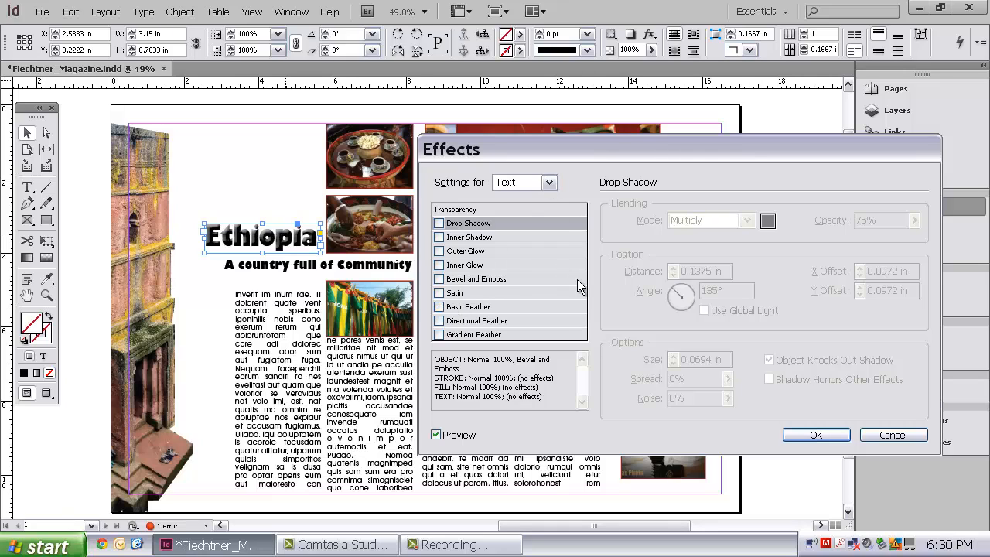
- Accept the title's effect settings and collapse the Character panel, leaving the Ethiopia title frame selected
{"action": "left_click", "coordinate": [816, 435]}
{"action": "left_click", "coordinate": [271, 194]}
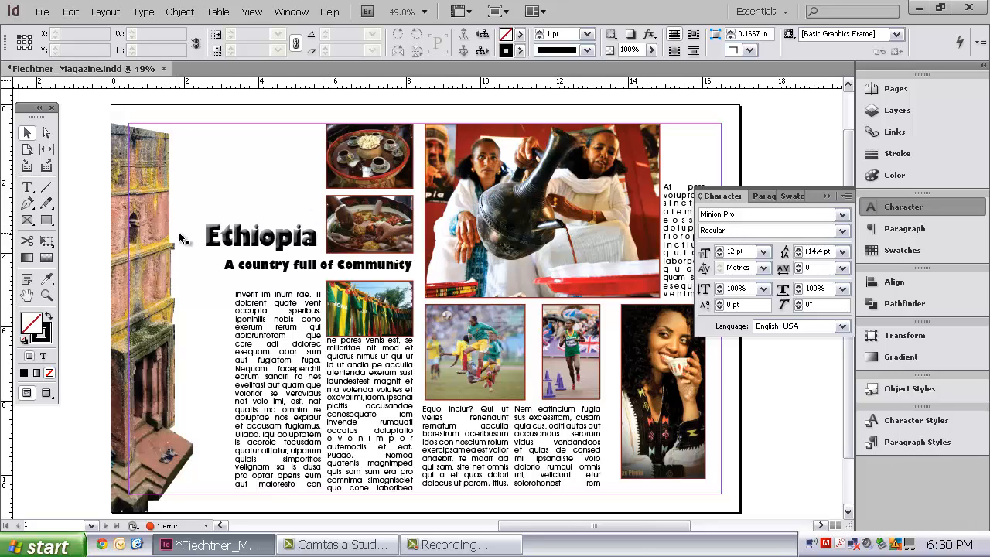
{"action": "left_click", "coordinate": [826, 195]}
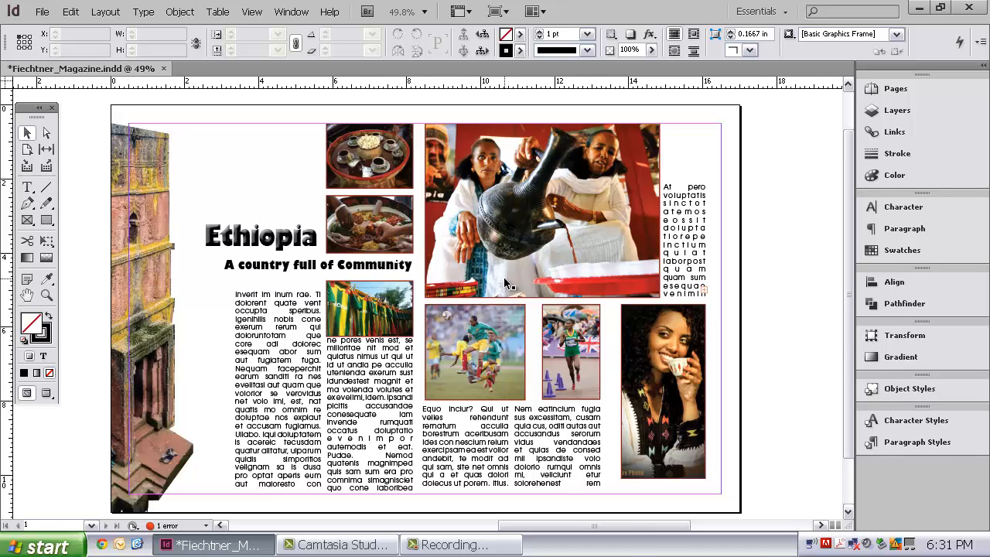
{"action": "left_click", "coordinate": [297, 244]}
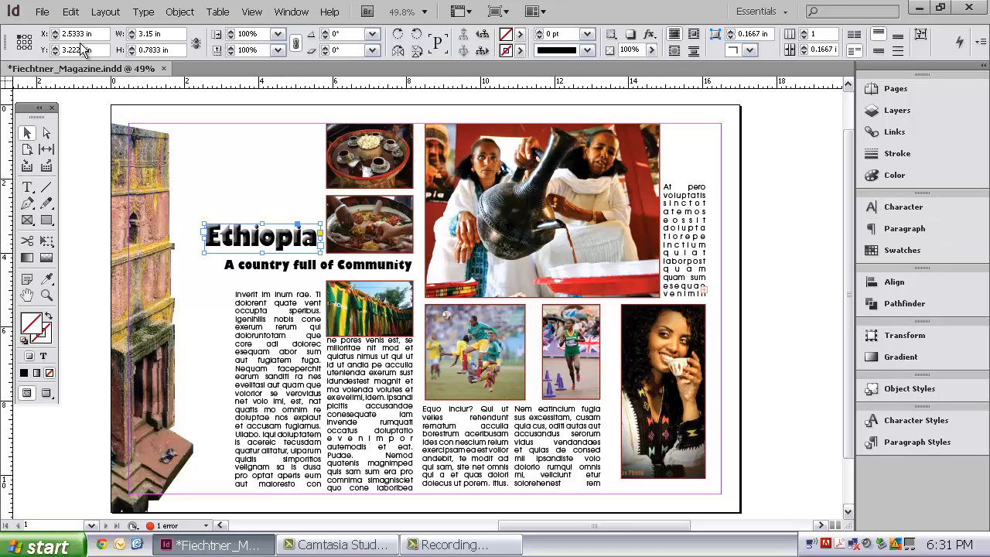
- Check the fill colour swatches and the available font styles for the Ethiopia title text, keeping the Regular style
{"action": "double_click", "coordinate": [259, 236]}
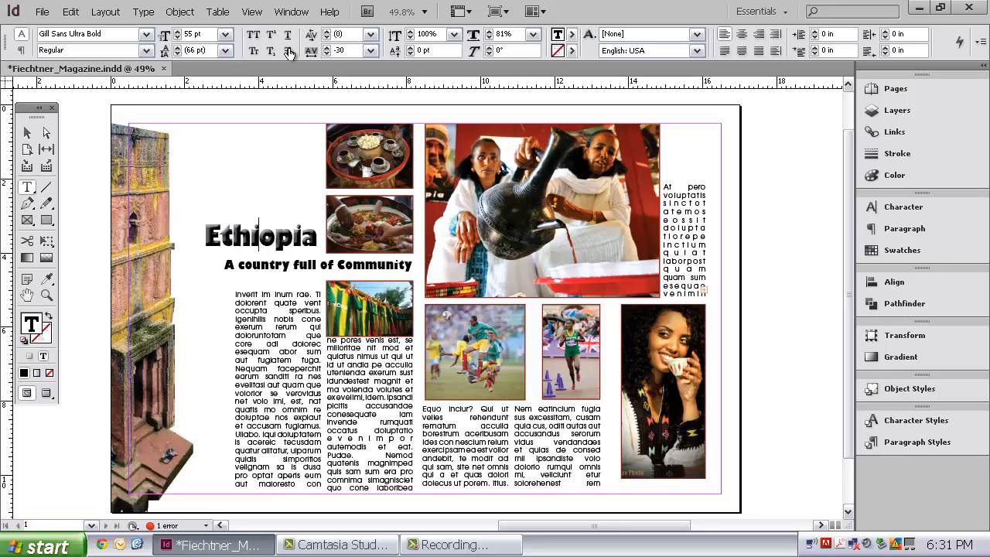
{"action": "left_click", "coordinate": [572, 36]}
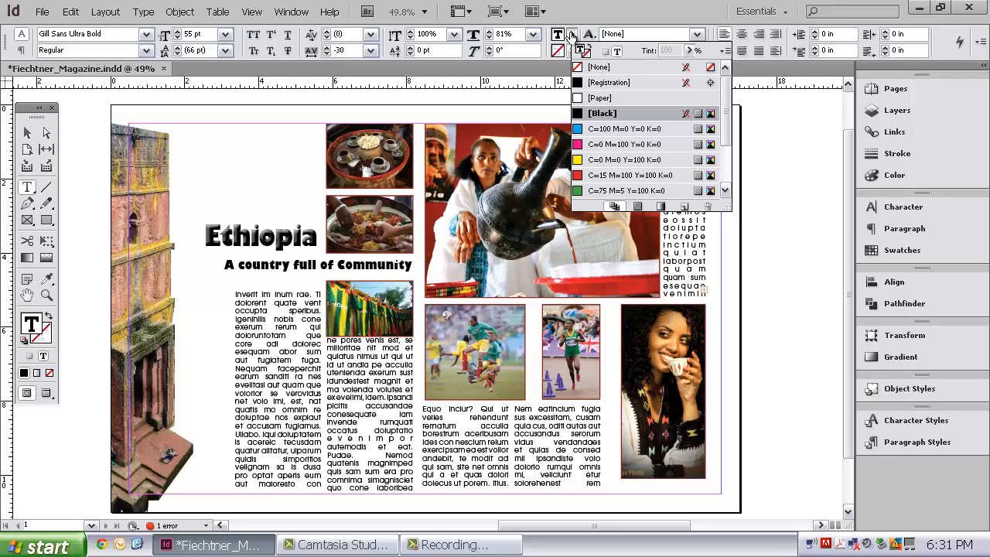
{"action": "left_click", "coordinate": [572, 37]}
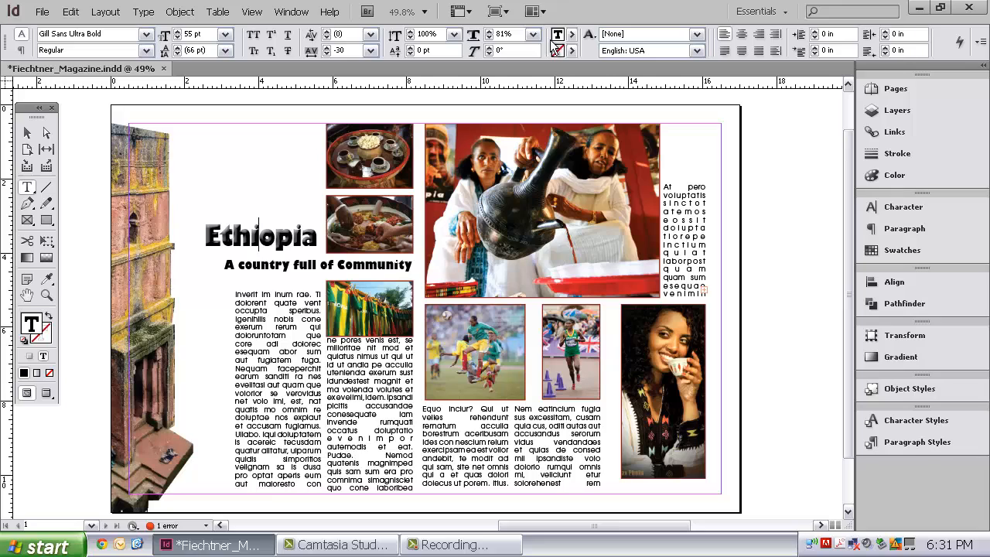
{"action": "left_click", "coordinate": [146, 50]}
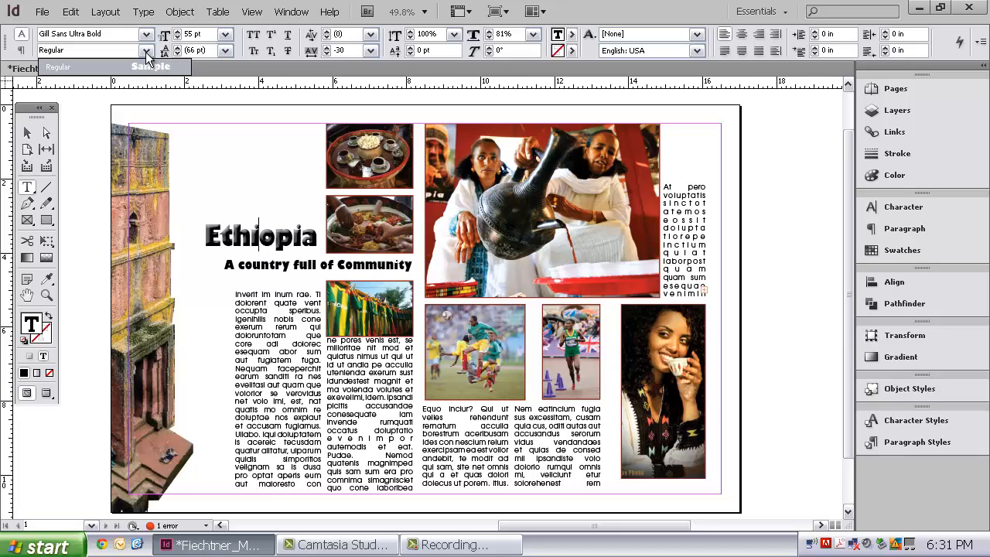
{"action": "left_click", "coordinate": [152, 68]}
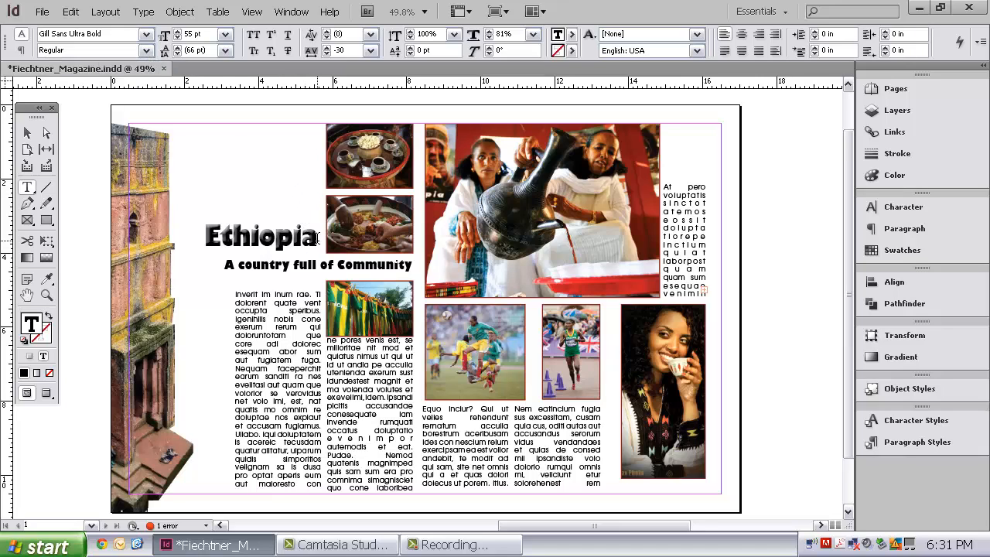
- Try a solid black stroke on the subtitle text "A country full of Community"
{"action": "left_click_drag", "start_coordinate": [412, 265], "coordinate": [201, 264]}
{"action": "left_click", "coordinate": [47, 339]}
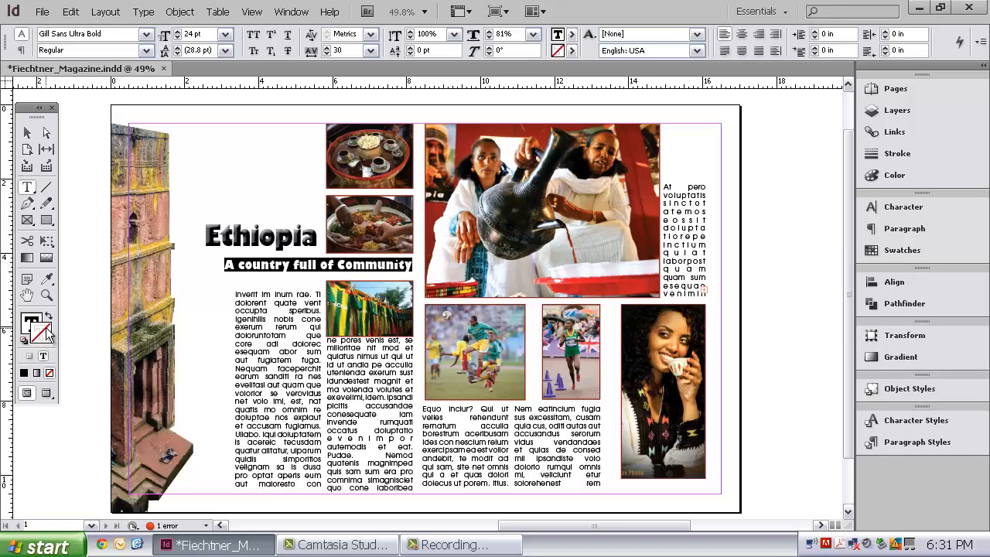
{"action": "left_click", "coordinate": [24, 372]}
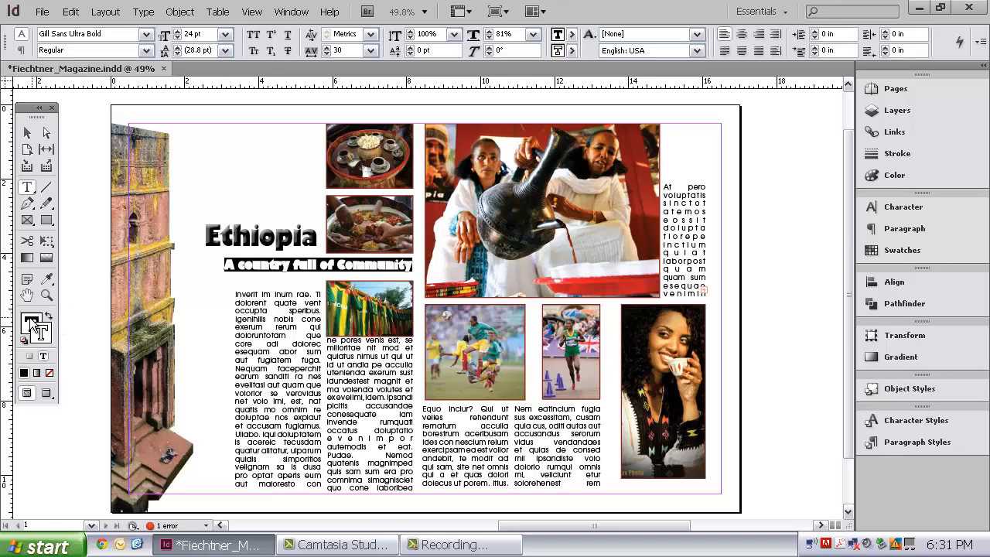
{"action": "left_click", "coordinate": [183, 278]}
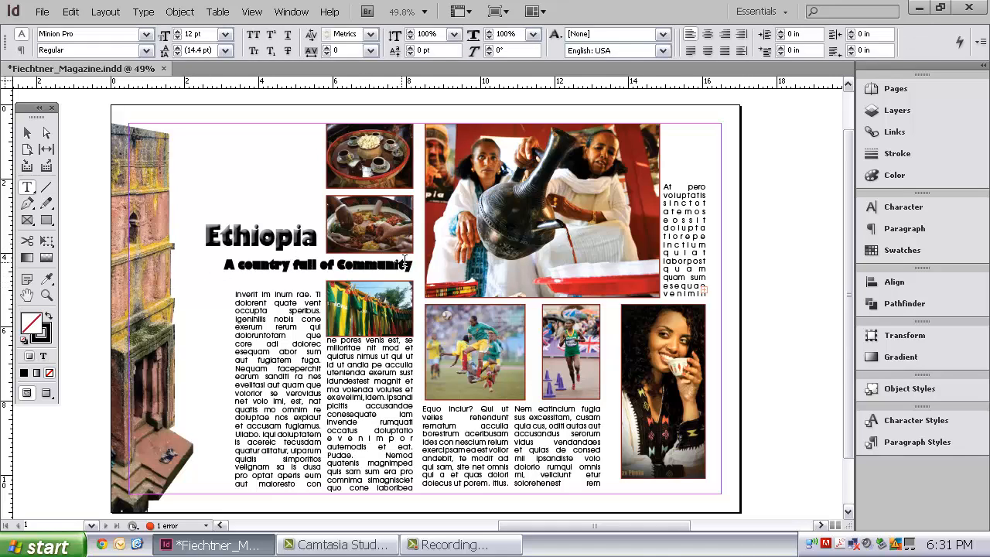
- Remove the stroke from the subtitle text "A country full of Community" and deselect it
{"action": "left_click_drag", "start_coordinate": [411, 264], "coordinate": [245, 253]}
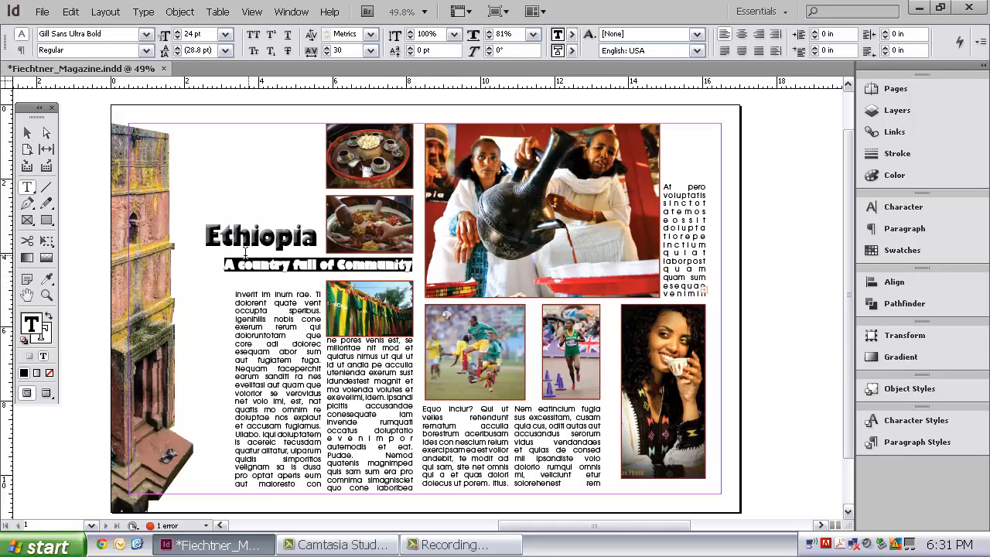
{"action": "left_click", "coordinate": [48, 373]}
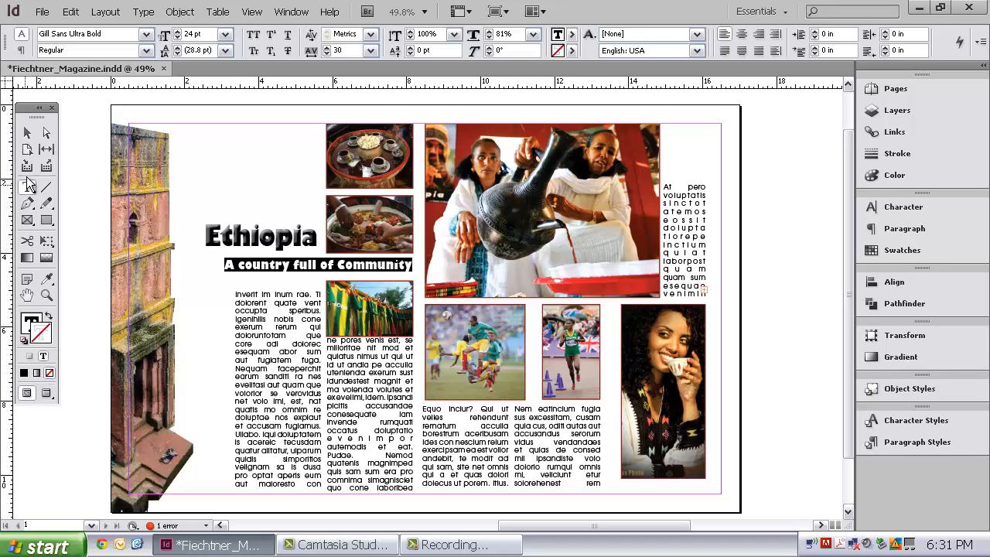
{"action": "left_click", "coordinate": [27, 132]}
{"action": "left_click", "coordinate": [228, 172]}
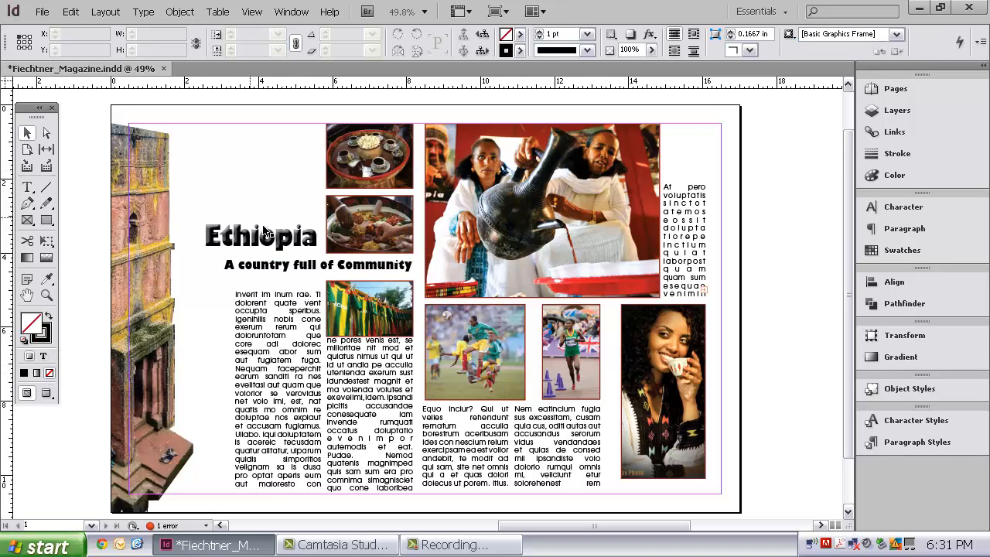